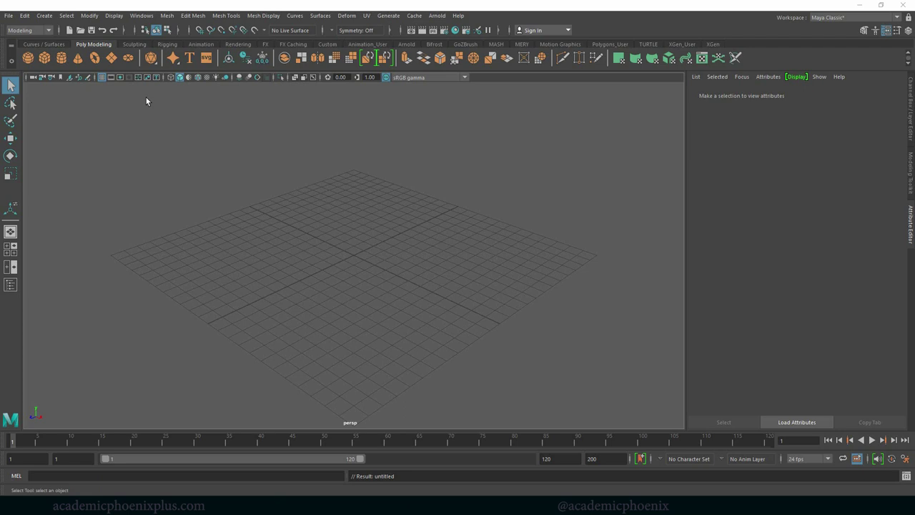
Step: Create a polygon cube at the origin and raise it about 2.27 units above the grid
{"action": "left_click", "coordinate": [44, 57]}
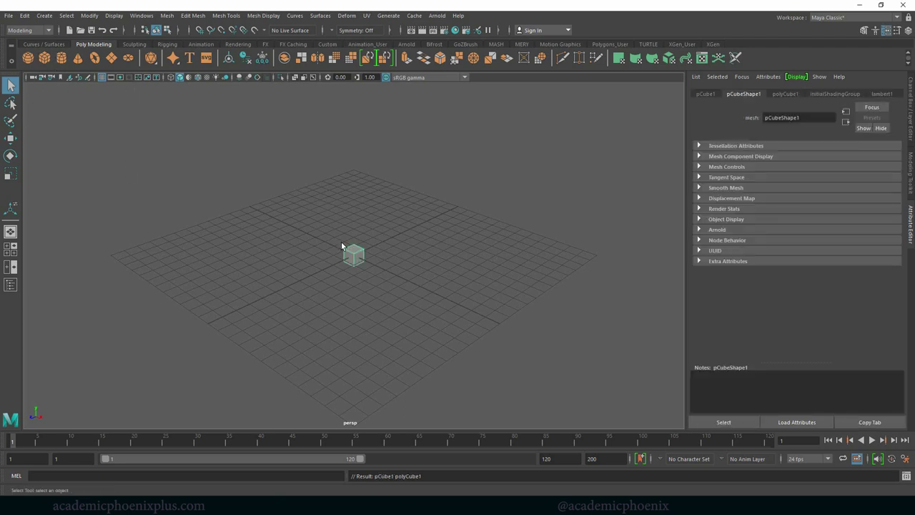
{"action": "key", "text": "w"}
{"action": "left_click_drag", "start_coordinate": [341, 208], "coordinate": [341, 181]}
Step: Scale the cube into an elongated box of about 2.57 × 1.26 × 6.06 in X, Y and Z
{"action": "key", "text": "r"}
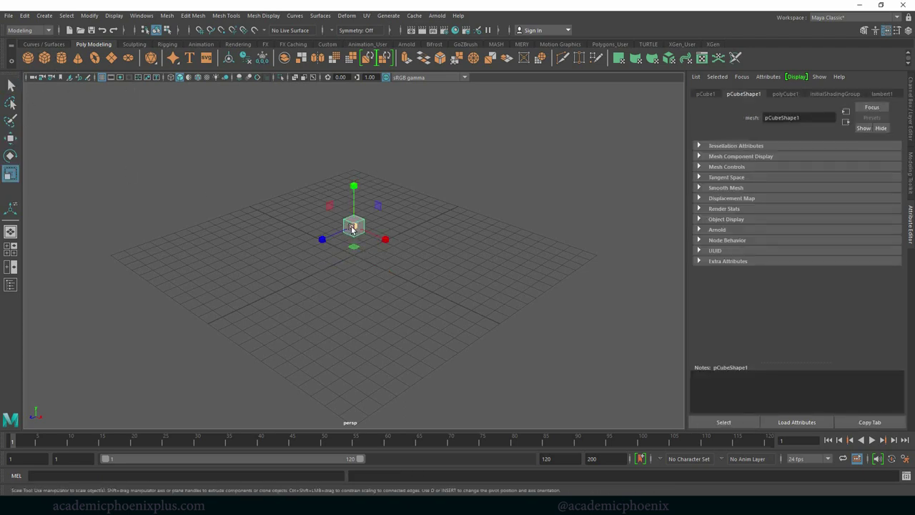
{"action": "mouse_move", "coordinate": [351, 228]}
{"action": "left_mouse_down"}
{"action": "mouse_move", "coordinate": [376, 230]}
{"action": "mouse_move", "coordinate": [366, 231]}
{"action": "left_mouse_up"}
{"action": "left_click_drag", "start_coordinate": [314, 244], "coordinate": [236, 272]}
{"action": "left_click_drag", "start_coordinate": [353, 186], "coordinate": [349, 211]}
{"action": "left_click_drag", "start_coordinate": [384, 238], "coordinate": [395, 244]}
Step: Increase the box's width, height and depth subdivisions together in its polyCube1 construction inputs
{"action": "key", "text": "ctrl+a"}
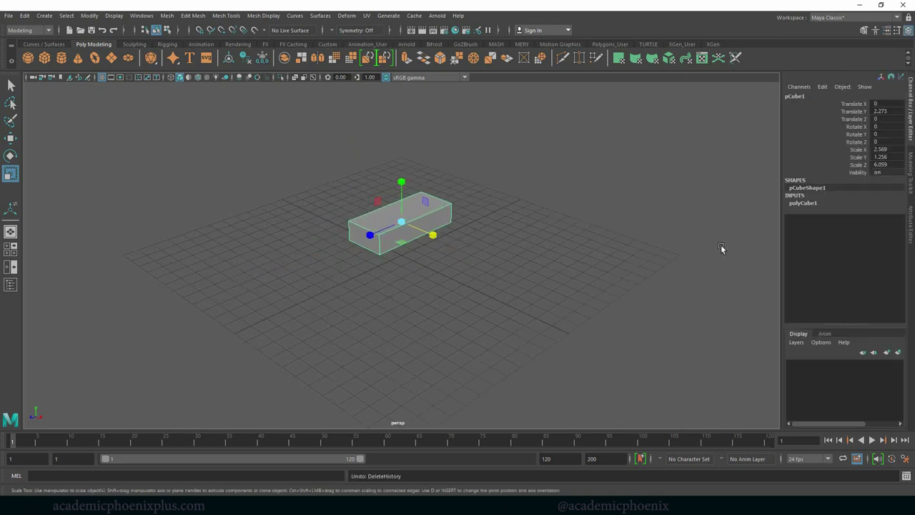
{"action": "left_click", "coordinate": [804, 203]}
{"action": "left_click_drag", "start_coordinate": [855, 233], "coordinate": [849, 250]}
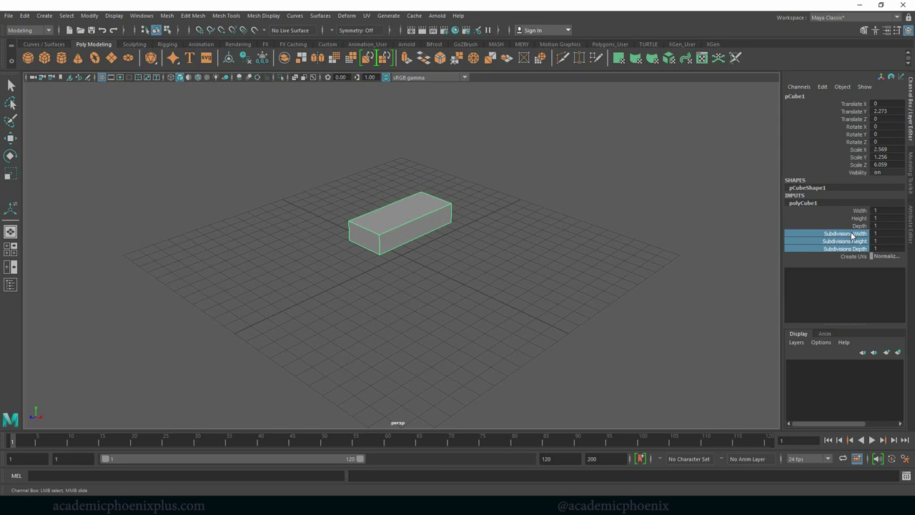
{"action": "middle_click_drag", "start_coordinate": [572, 210], "coordinate": [523, 235]}
{"action": "left_click", "coordinate": [499, 236]}
{"action": "left_click_drag", "start_coordinate": [498, 237], "coordinate": [414, 236], "text": "alt"}
{"action": "left_click", "coordinate": [410, 226]}
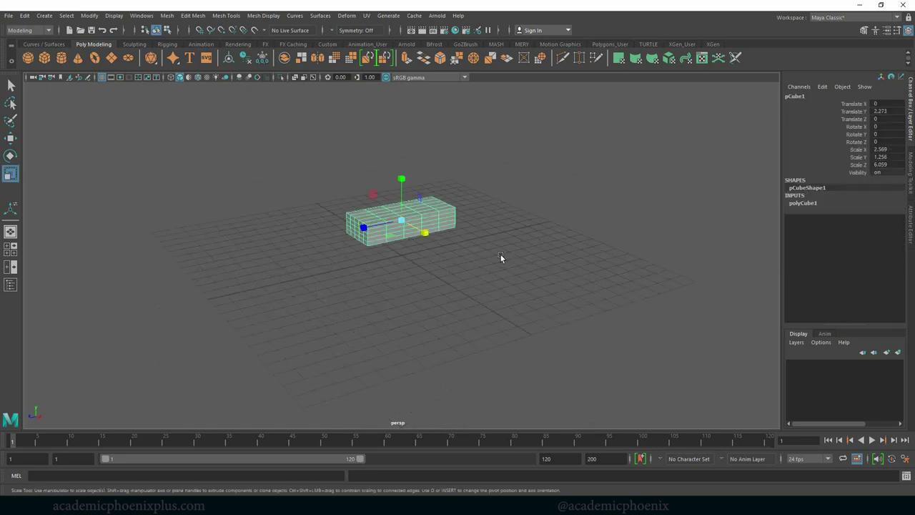
Step: Flatten, widen and lengthen the box into a thin slab scaled to about 3.1 × 0.28 × 7.4
{"action": "right_click_drag", "start_coordinate": [500, 256], "coordinate": [537, 258], "text": "alt"}
{"action": "key", "text": "ctrl+a"}
{"action": "key", "text": "F5"}
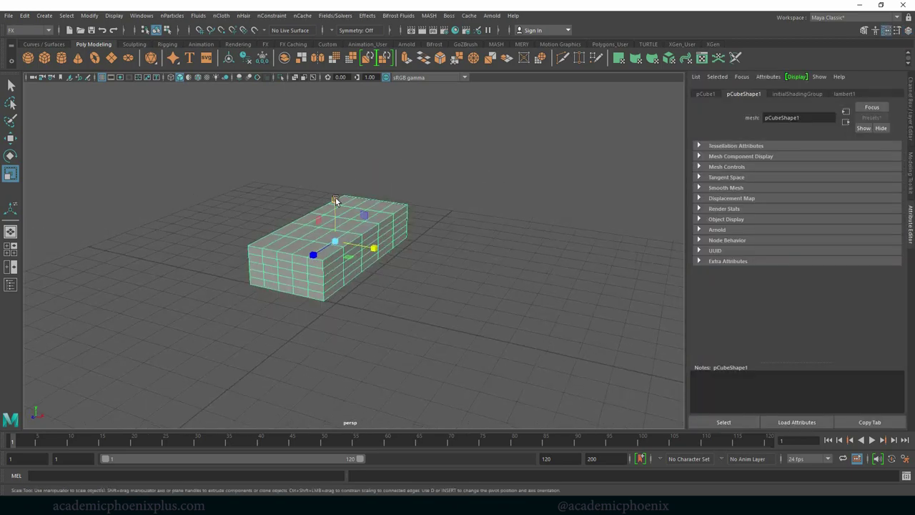
{"action": "left_click_drag", "start_coordinate": [336, 199], "coordinate": [323, 235]}
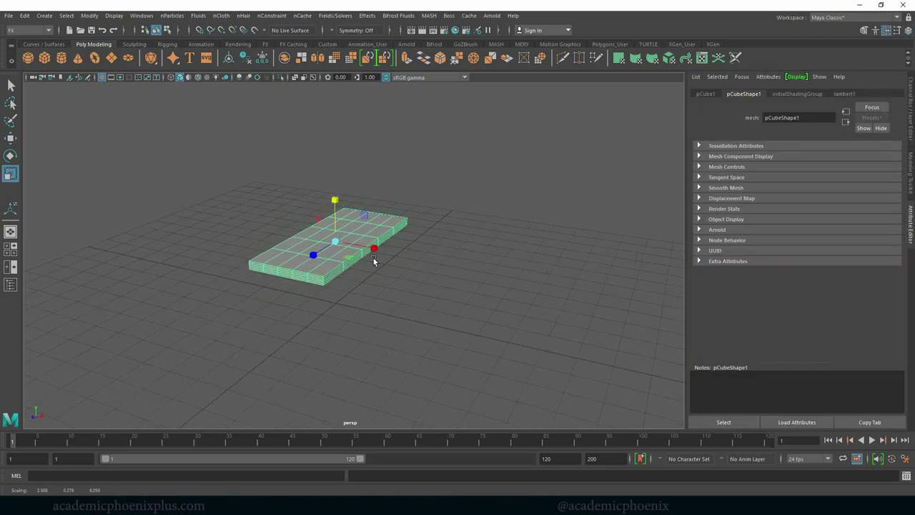
{"action": "left_click_drag", "start_coordinate": [374, 249], "coordinate": [385, 250]}
{"action": "left_click_drag", "start_coordinate": [315, 256], "coordinate": [300, 262]}
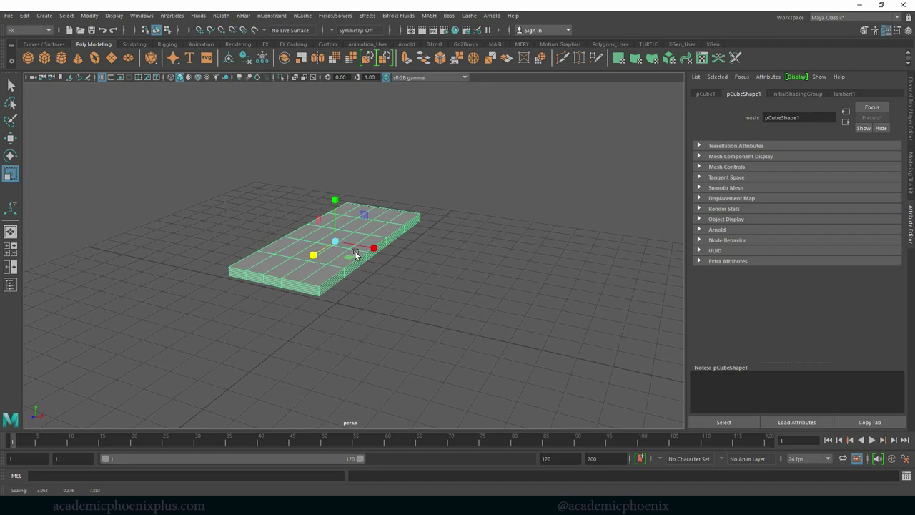
Step: Freeze the slab's transformations and reselect the slab
{"action": "left_click", "coordinate": [264, 60]}
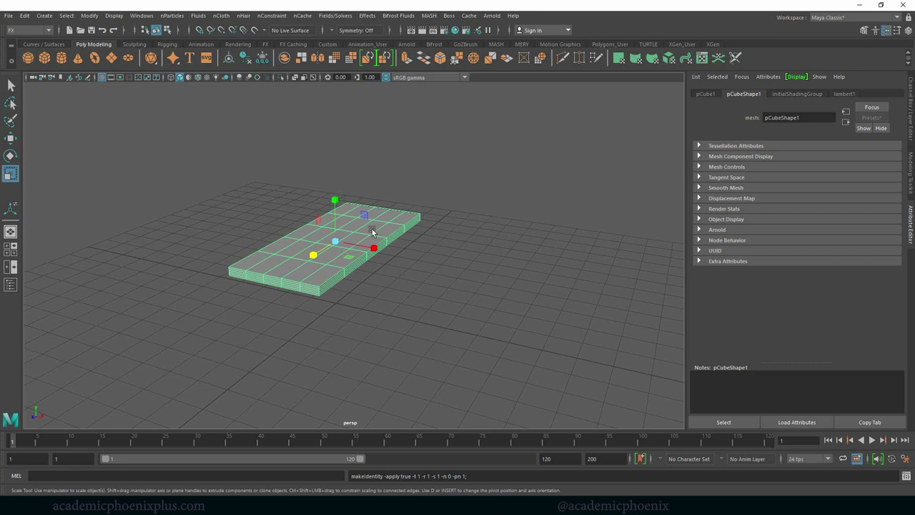
{"action": "left_click", "coordinate": [462, 256]}
{"action": "left_click", "coordinate": [340, 224]}
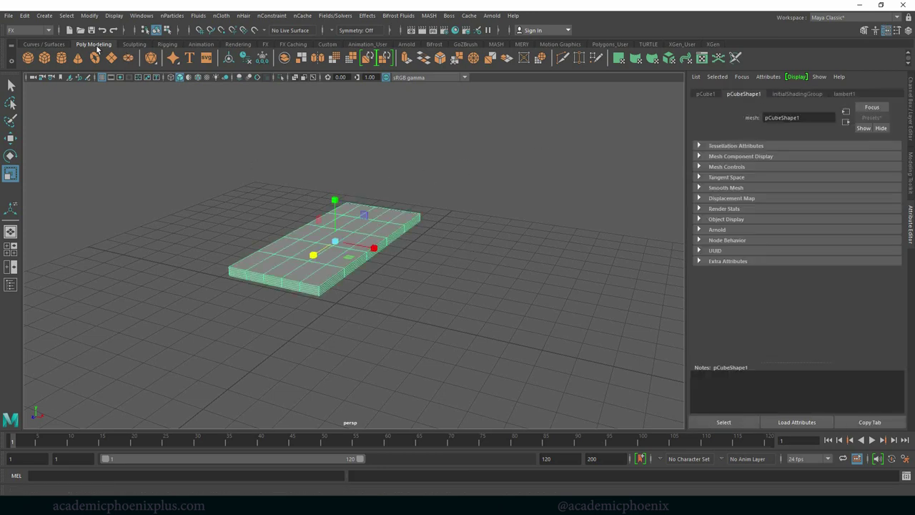
Step: Convert the selected slab into an nCloth object using the FX tool set
{"action": "left_click", "coordinate": [26, 30]}
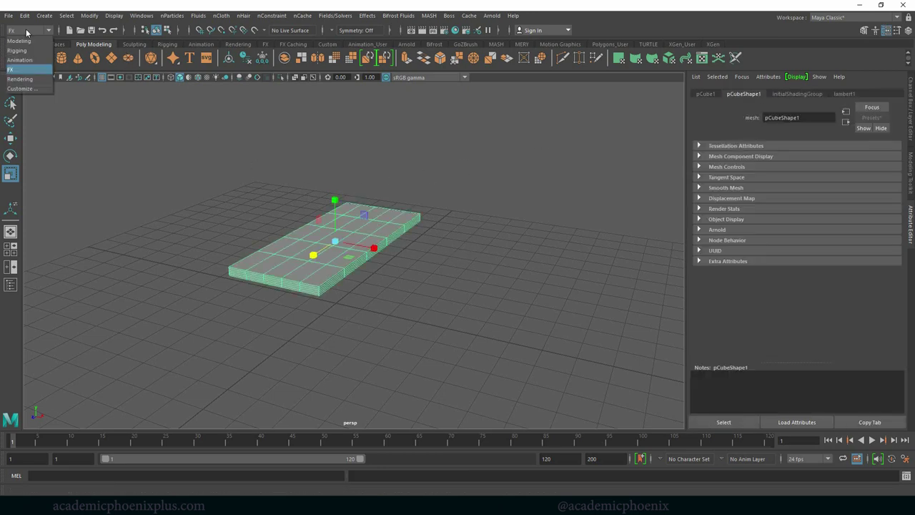
{"action": "left_click", "coordinate": [19, 70]}
{"action": "left_click", "coordinate": [221, 15]}
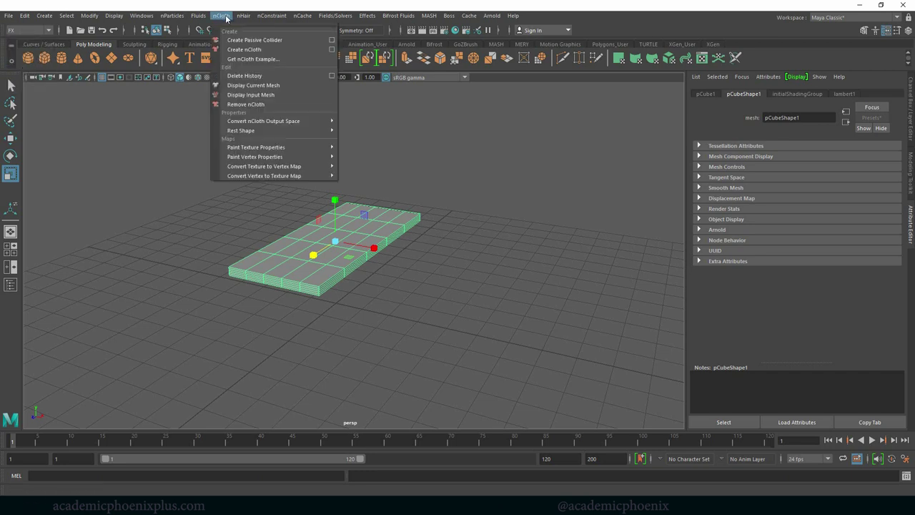
{"action": "left_click", "coordinate": [250, 52]}
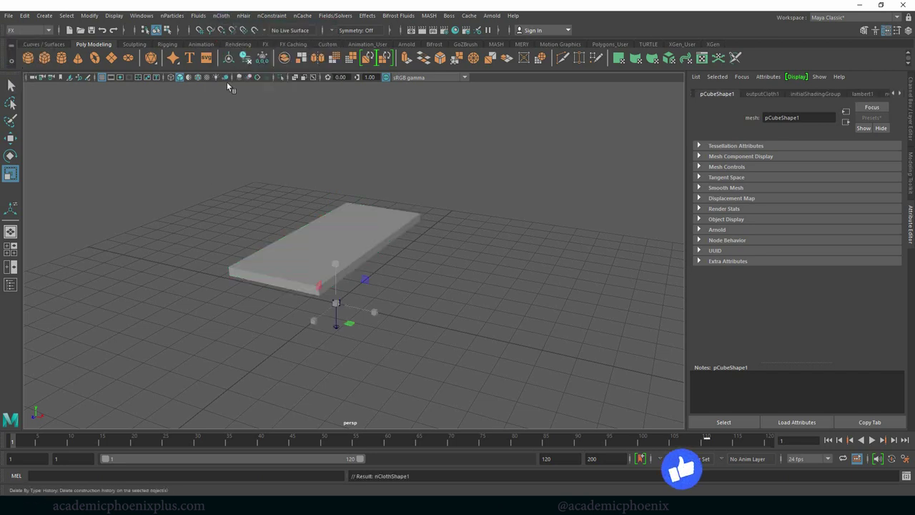
Step: Show the Outliner and select the nucleus1 solver to display its gravity and wind attributes
{"action": "left_click", "coordinate": [10, 285]}
{"action": "left_click", "coordinate": [66, 137]}
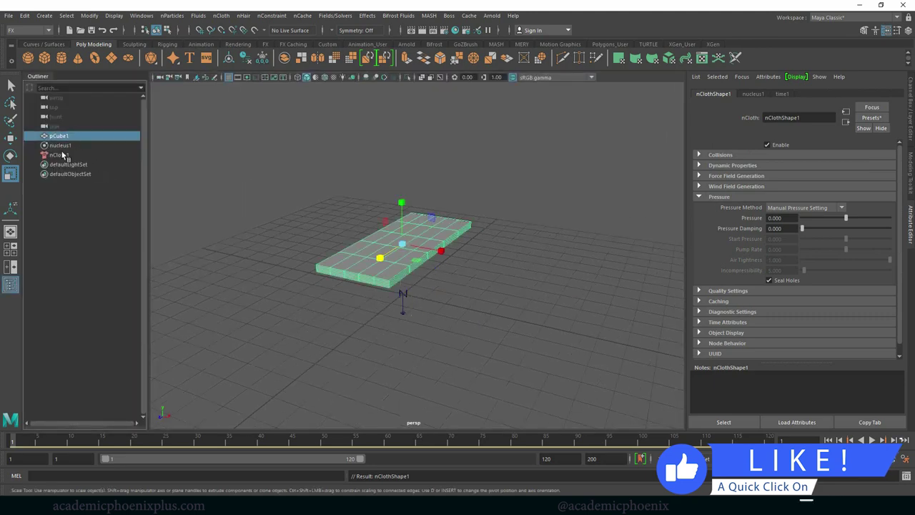
{"action": "left_click", "coordinate": [60, 145]}
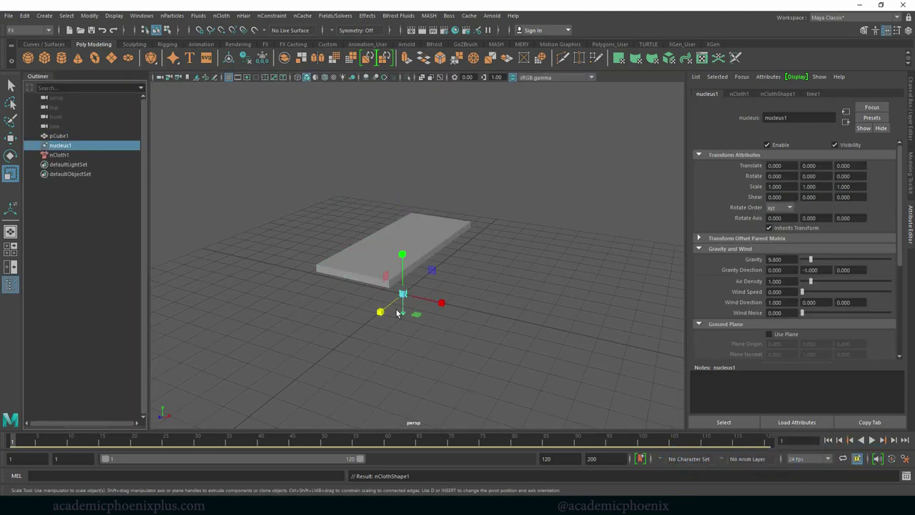
{"action": "double_click", "coordinate": [793, 259]}
{"action": "type", "text": "9"}
{"action": "key", "text": "ctrl+z"}
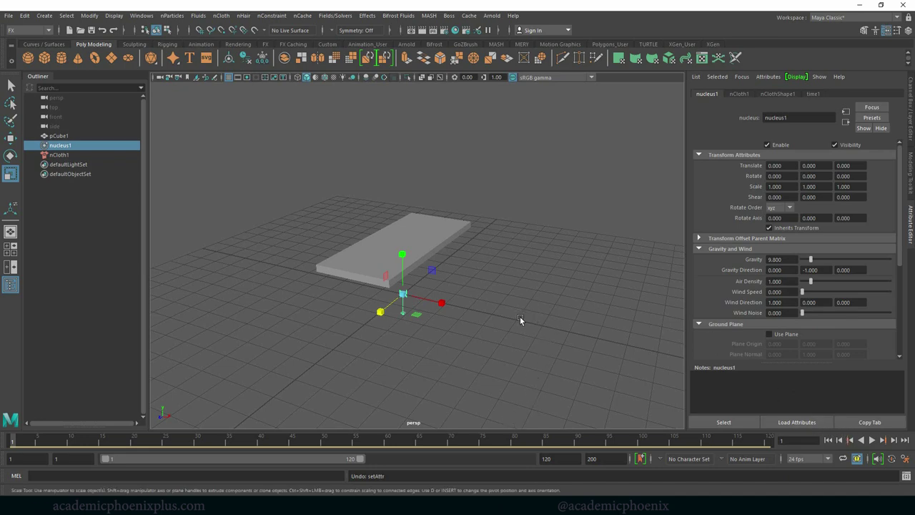
Step: Play the cloth simulation to examine how the slab falls below the grid, and return to frame 1
{"action": "left_click", "coordinate": [873, 440]}
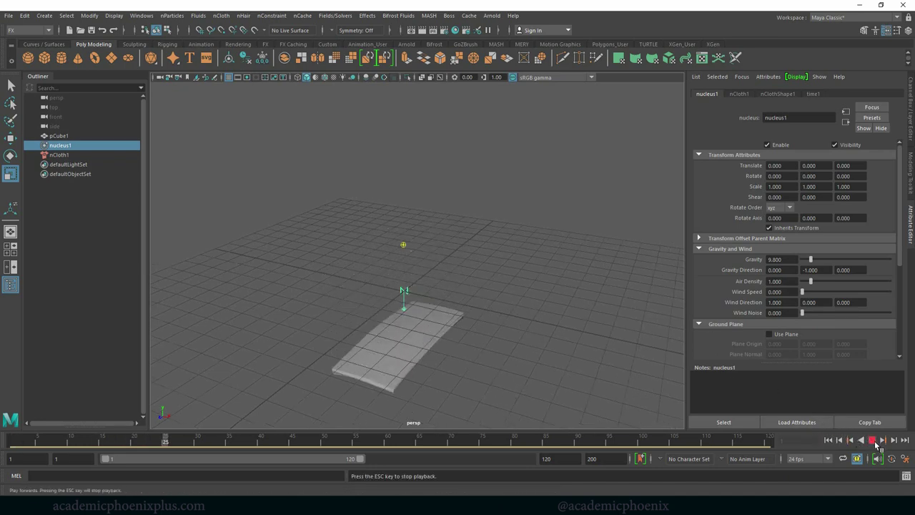
{"action": "left_click", "coordinate": [874, 440]}
{"action": "key", "text": "w"}
{"action": "middle_click_drag", "start_coordinate": [427, 291], "coordinate": [547, 117], "text": "alt"}
{"action": "left_click_drag", "start_coordinate": [512, 270], "coordinate": [537, 266], "text": "alt"}
{"action": "middle_click_drag", "start_coordinate": [502, 262], "coordinate": [487, 47], "text": "alt"}
{"action": "left_click_drag", "start_coordinate": [495, 221], "coordinate": [498, 269], "text": "alt"}
{"action": "left_click", "coordinate": [467, 339]}
{"action": "key", "text": "f"}
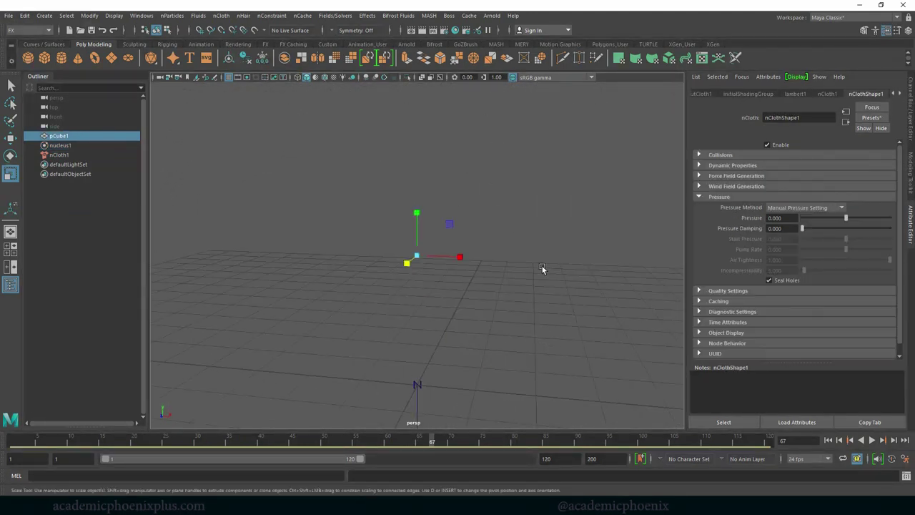
{"action": "right_click_drag", "start_coordinate": [542, 266], "coordinate": [406, 305], "text": "alt"}
{"action": "middle_click_drag", "start_coordinate": [260, 206], "coordinate": [360, 69], "text": "alt"}
{"action": "middle_click_drag", "start_coordinate": [459, 267], "coordinate": [457, 267], "text": "alt"}
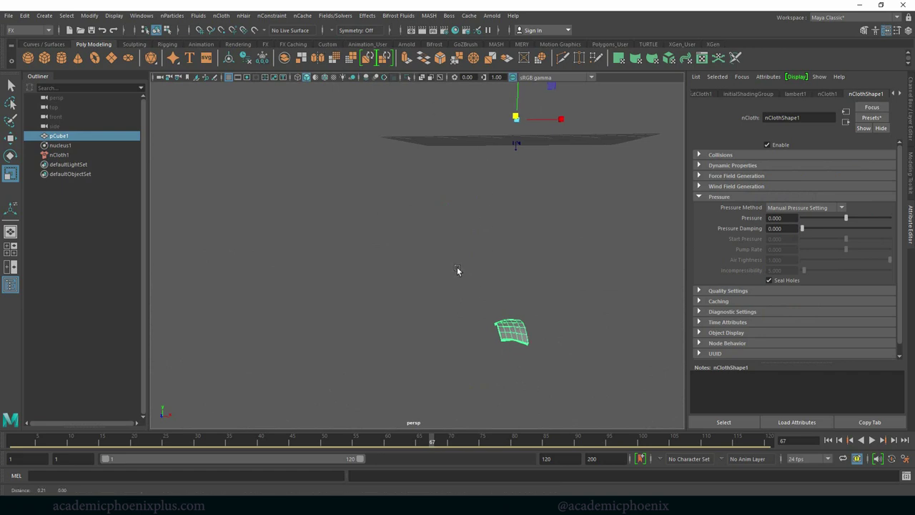
{"action": "left_click_drag", "start_coordinate": [457, 266], "coordinate": [568, 235], "text": "alt"}
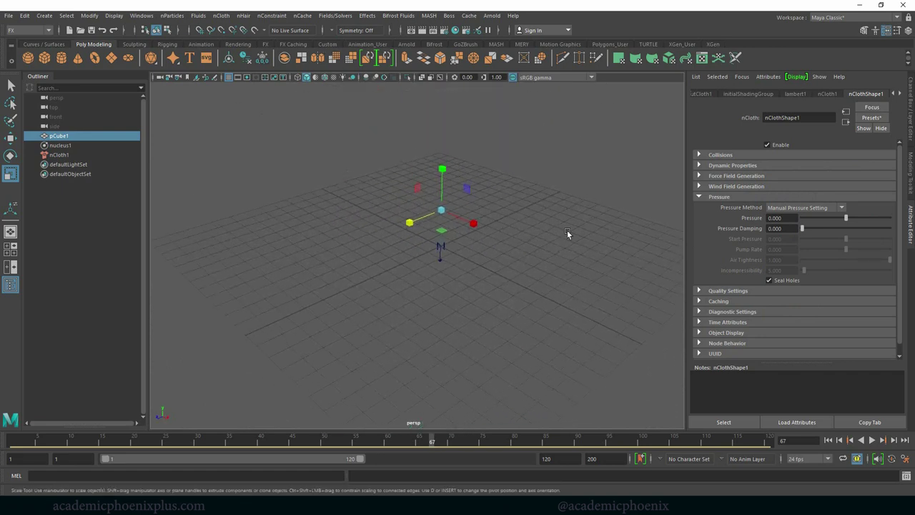
{"action": "left_click", "coordinate": [826, 441]}
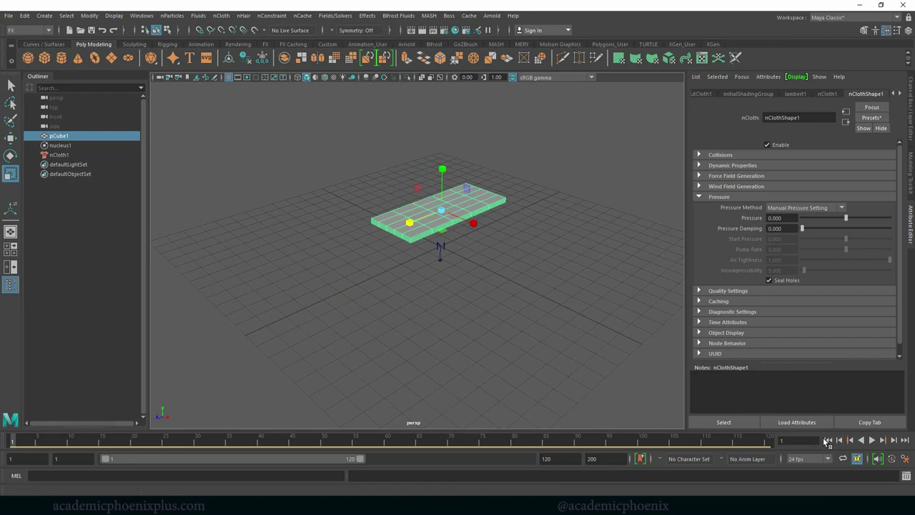
Step: Set the nucleus1 solver's gravity to 0
{"action": "scroll", "coordinate": [462, 224], "scroll_direction": "up", "scroll_amount": 3}
{"action": "left_click", "coordinate": [719, 197]}
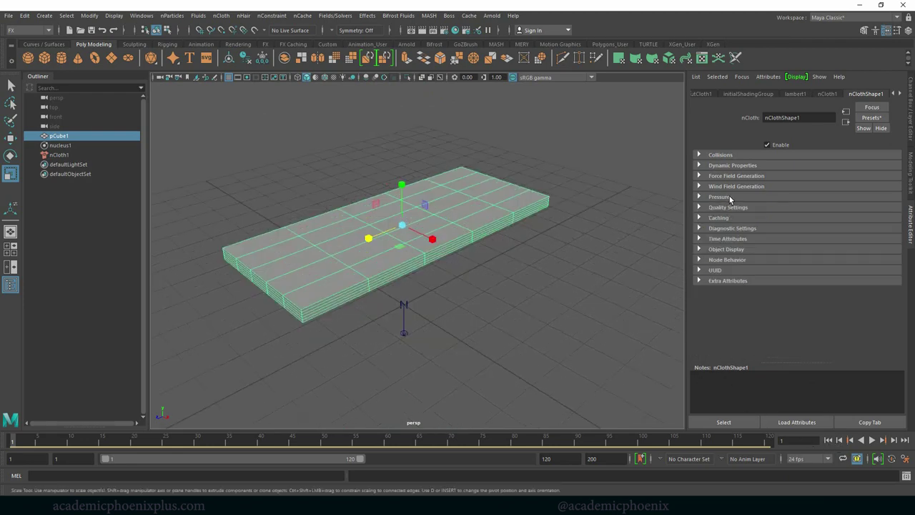
{"action": "left_click", "coordinate": [71, 146]}
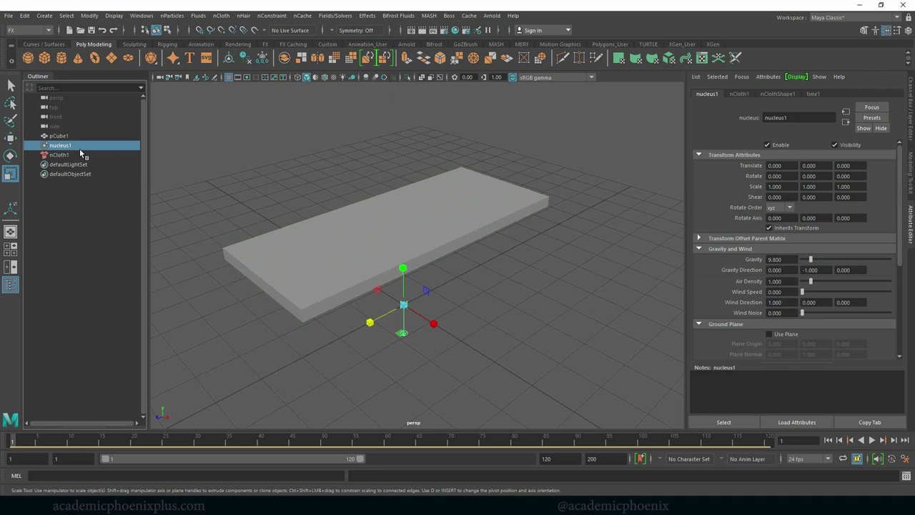
{"action": "double_click", "coordinate": [786, 260]}
{"action": "type", "text": "0"}
{"action": "key", "text": "Return"}
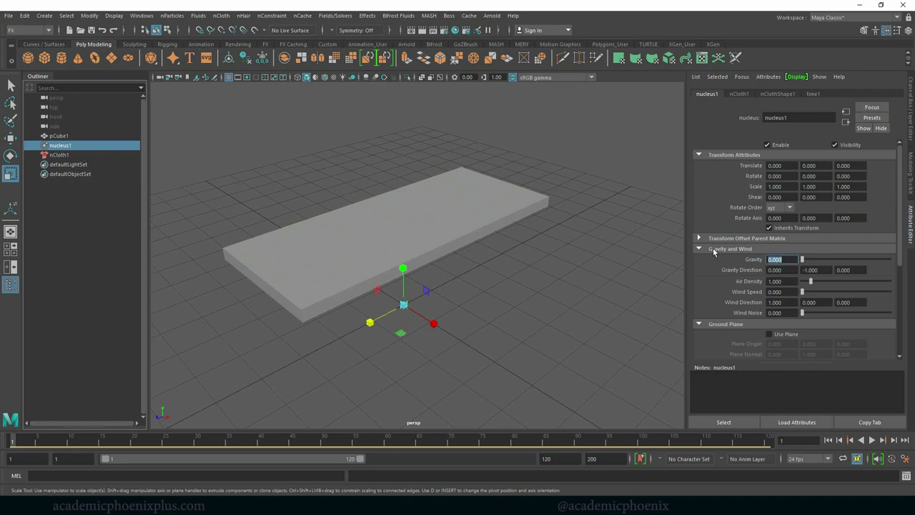
Step: Test the simulation without gravity and extend the playback range to frame 200
{"action": "left_click", "coordinate": [871, 440]}
{"action": "left_click_drag", "start_coordinate": [361, 458], "coordinate": [529, 459]}
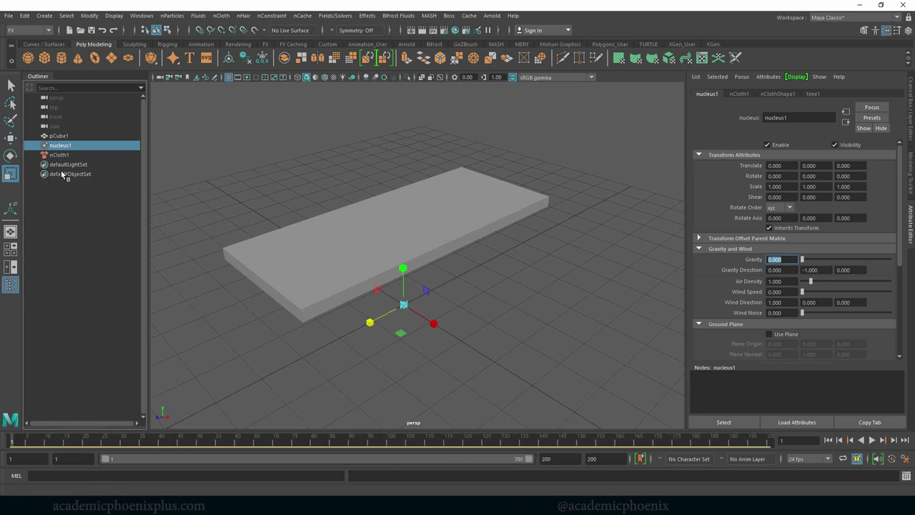
Step: Set the pressure of nCloth1 to 0.5 with the manual pressure method and play the simulation
{"action": "left_click", "coordinate": [77, 155]}
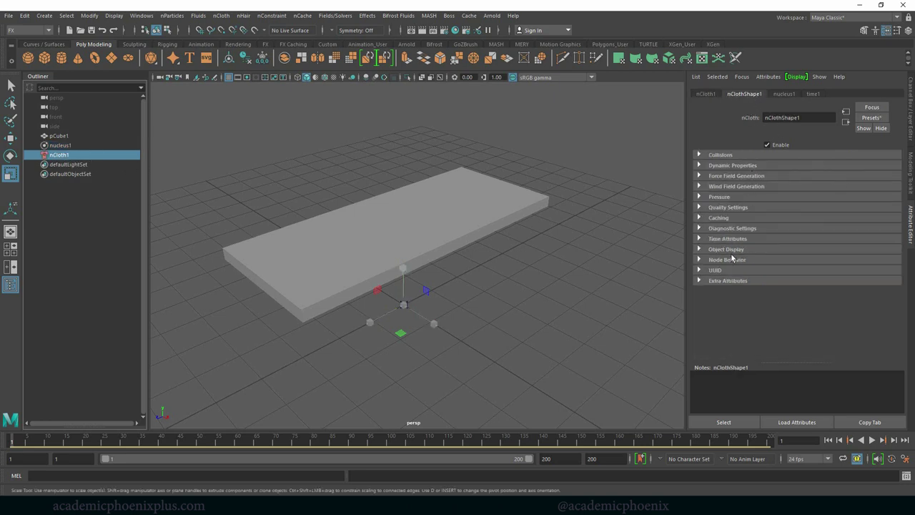
{"action": "left_click", "coordinate": [721, 198]}
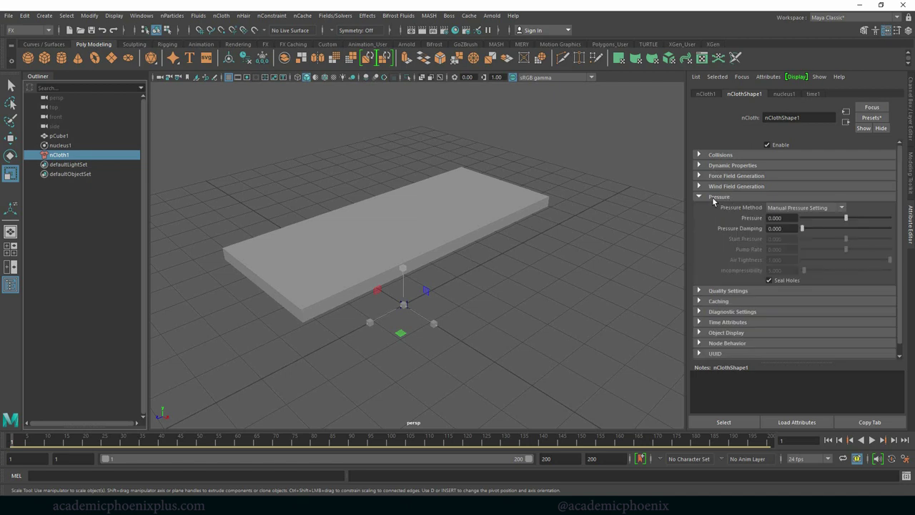
{"action": "left_click", "coordinate": [782, 218]}
{"action": "type", "text": "0.5"}
{"action": "key", "text": "Return"}
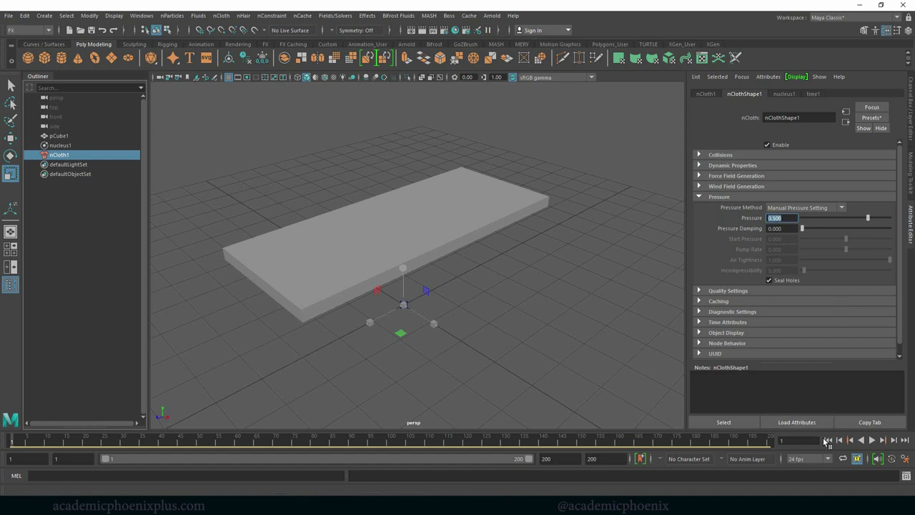
{"action": "left_click", "coordinate": [874, 441]}
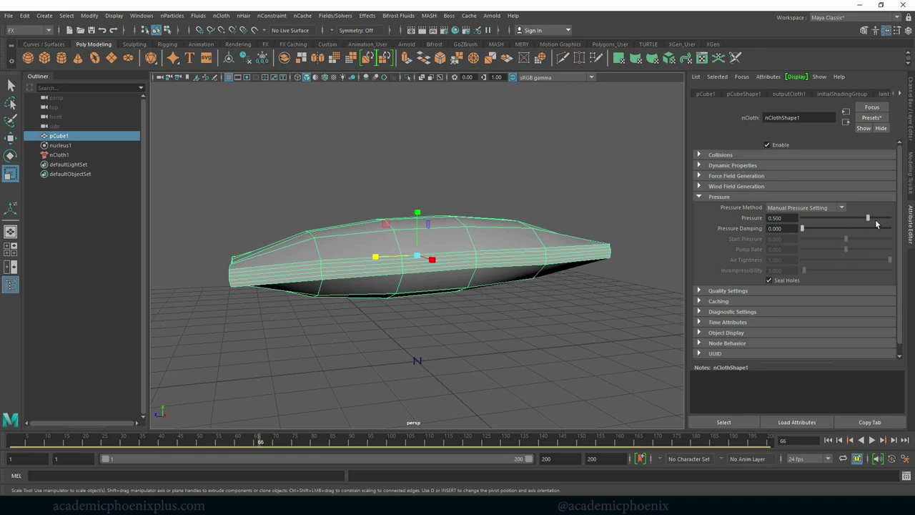
Step: Lower the nCloth pressure to about 0.176, replay the simulation from the start and rewind to frame 1
{"action": "left_click", "coordinate": [828, 439]}
{"action": "left_click", "coordinate": [872, 440]}
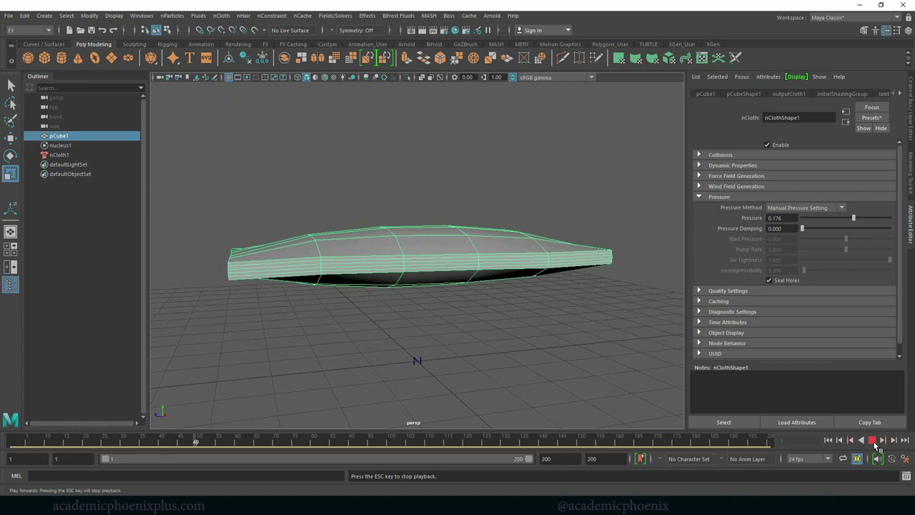
{"action": "left_click", "coordinate": [873, 441]}
{"action": "left_click", "coordinate": [828, 440]}
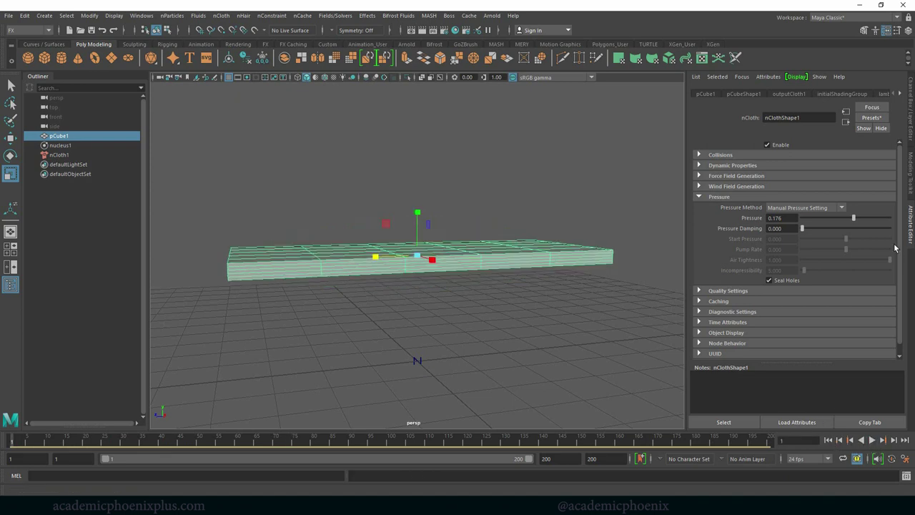
Step: Raise the nCloth pressure to 1, play the simulation to test the inflation and rewind to frame 1
{"action": "left_click_drag", "start_coordinate": [855, 219], "coordinate": [899, 223]}
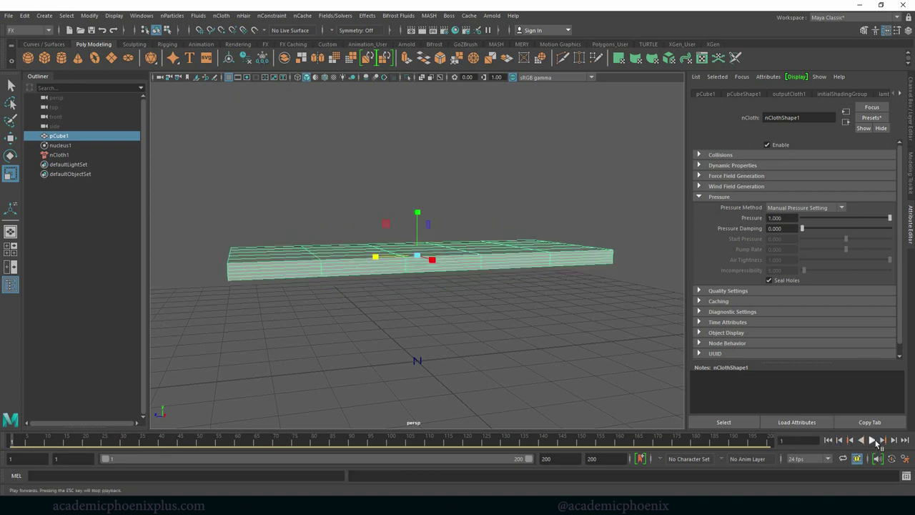
{"action": "left_click", "coordinate": [874, 441]}
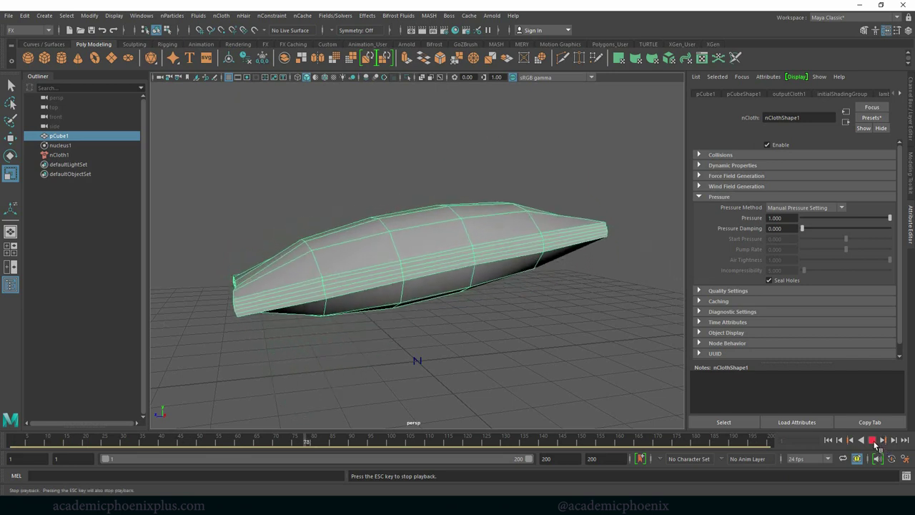
{"action": "left_click", "coordinate": [873, 441]}
{"action": "left_click", "coordinate": [827, 441]}
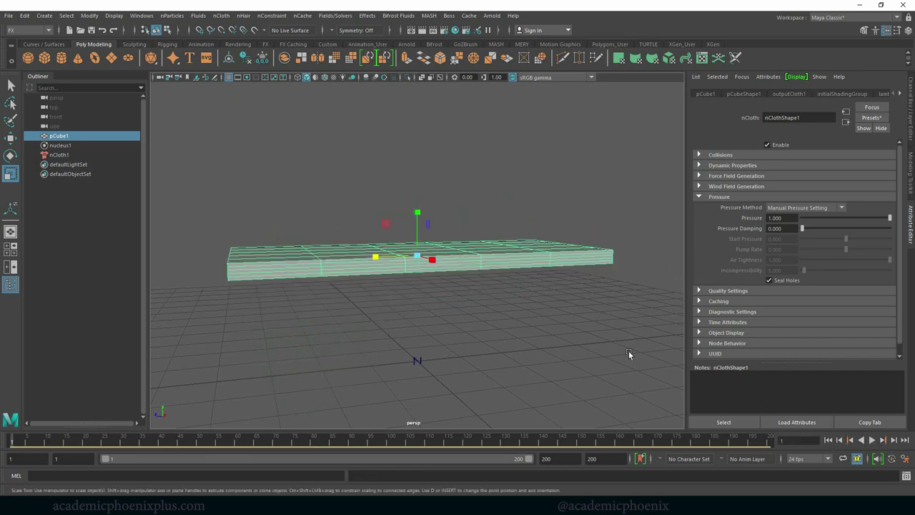
{"action": "mouse_move", "coordinate": [470, 316]}
{"action": "left_mouse_down", "text": "alt"}
{"action": "mouse_move", "coordinate": [519, 319]}
{"action": "mouse_move", "coordinate": [468, 322]}
{"action": "left_mouse_up", "text": "alt"}
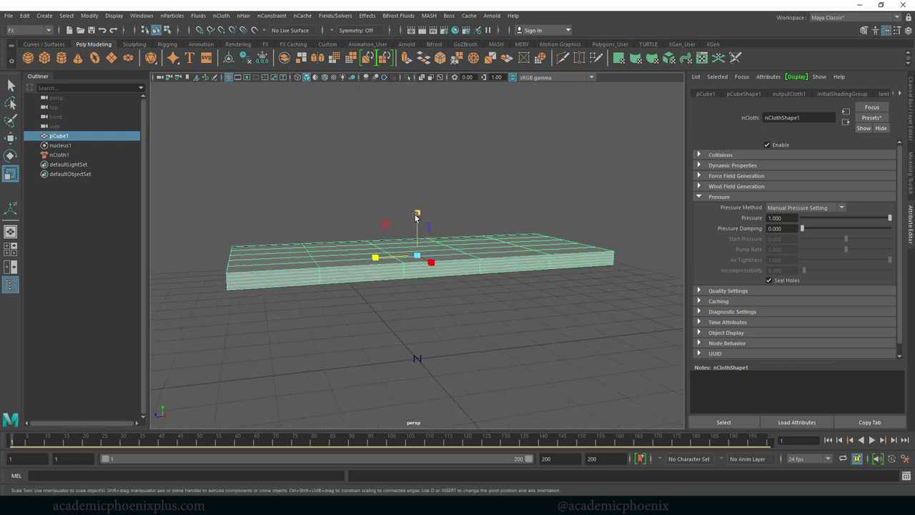
Step: Scale the slab thinner vertically and play the simulation to frame 50 to test the inflation
{"action": "left_click_drag", "start_coordinate": [416, 217], "coordinate": [415, 244]}
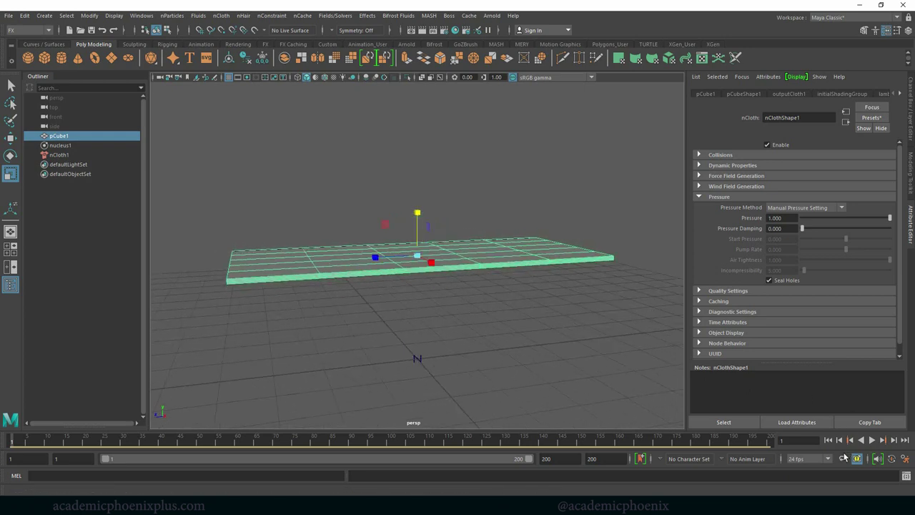
{"action": "left_click", "coordinate": [873, 441]}
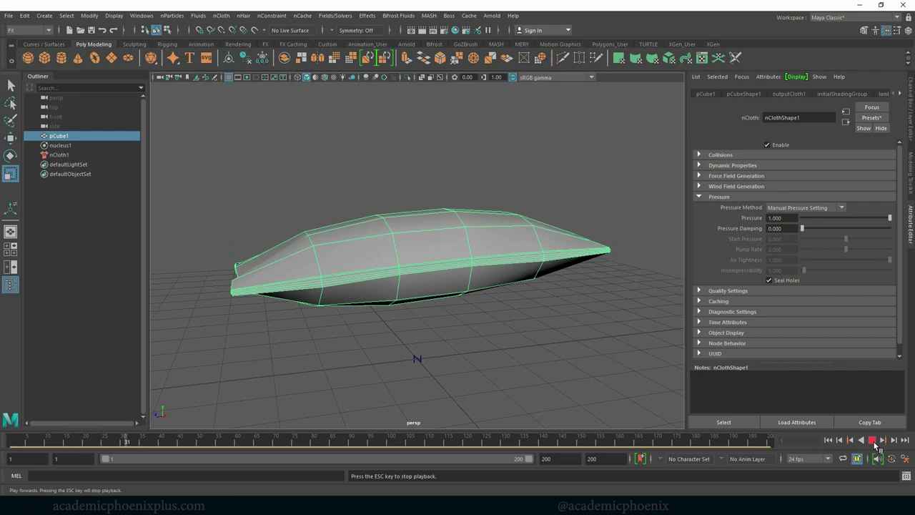
{"action": "left_click", "coordinate": [872, 440]}
{"action": "left_click_drag", "start_coordinate": [565, 351], "coordinate": [508, 344], "text": "alt"}
Step: Set the nCloth pressure to 0.5 and replay the simulation from frame 1 to frame 36
{"action": "left_click", "coordinate": [775, 218]}
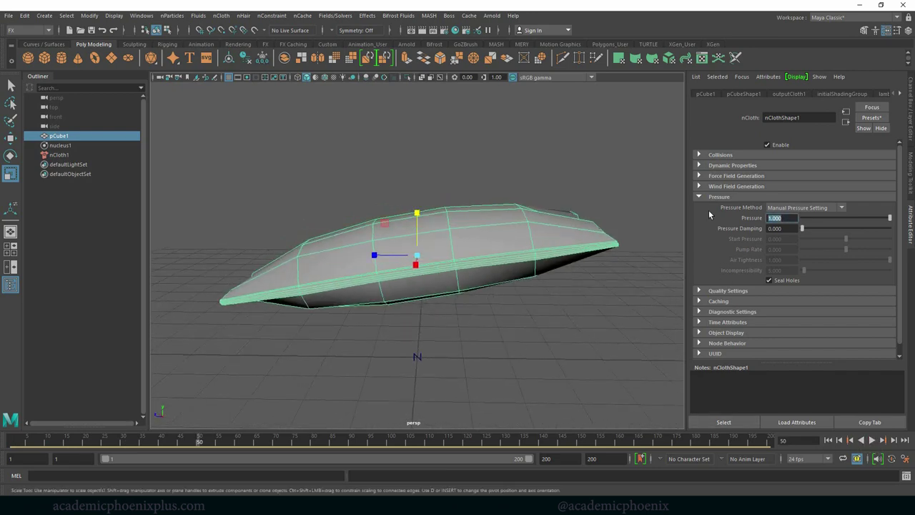
{"action": "type", "text": "0.5"}
{"action": "key", "text": "Return"}
{"action": "left_click", "coordinate": [829, 441]}
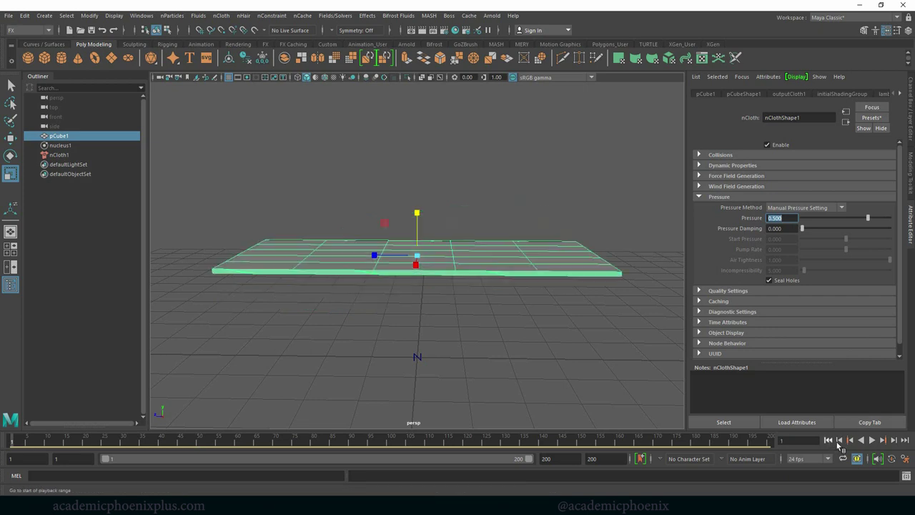
{"action": "left_click", "coordinate": [872, 441]}
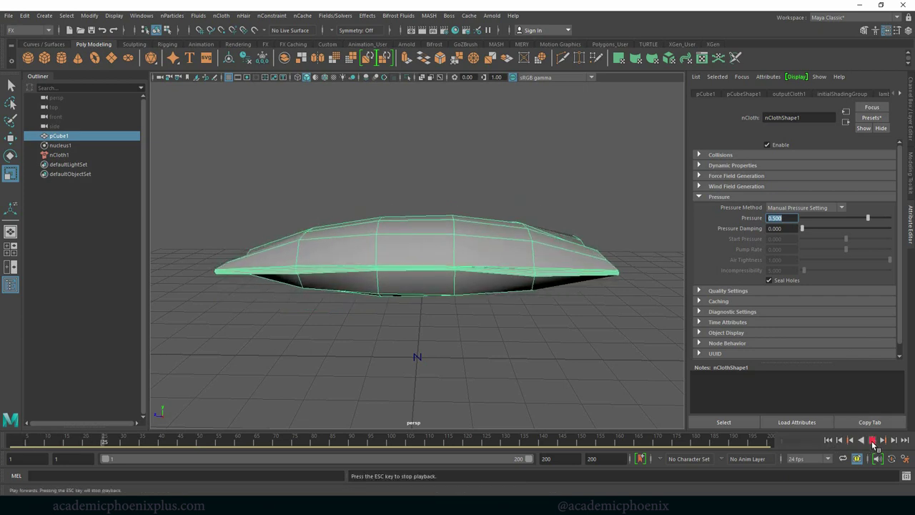
{"action": "left_click", "coordinate": [626, 270]}
{"action": "left_click_drag", "start_coordinate": [627, 270], "coordinate": [542, 286], "text": "alt"}
{"action": "left_click", "coordinate": [530, 304]}
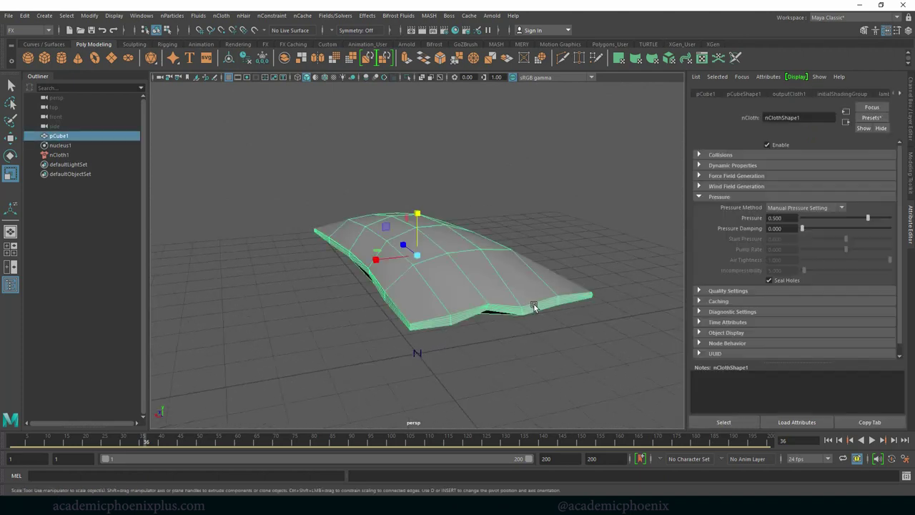
Step: Select the middle loop of faces running around the narrow side of the inflated cushion
{"action": "right_click_drag", "start_coordinate": [478, 305], "coordinate": [564, 309], "text": "alt"}
{"action": "middle_click_drag", "start_coordinate": [483, 336], "coordinate": [506, 308], "text": "alt"}
{"action": "left_click_drag", "start_coordinate": [506, 309], "coordinate": [486, 323], "text": "alt"}
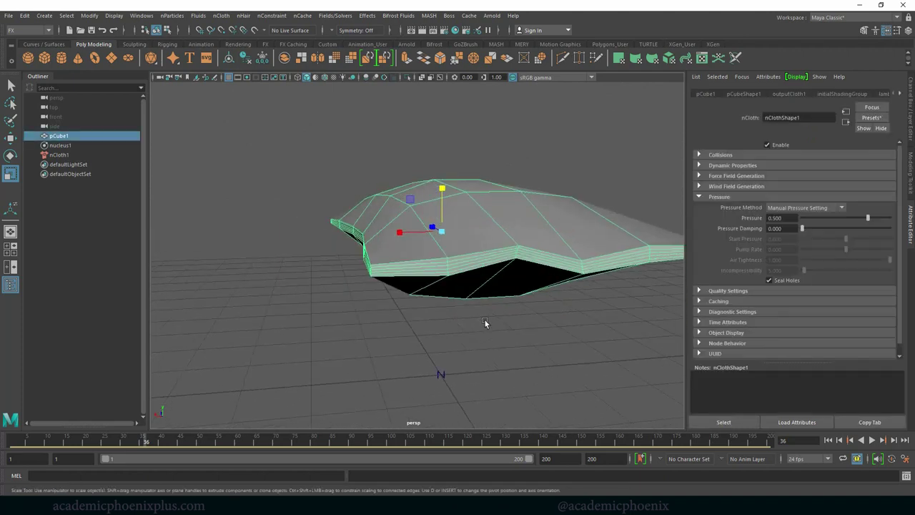
{"action": "right_click_drag", "start_coordinate": [486, 323], "coordinate": [590, 325], "text": "alt"}
{"action": "right_click_drag", "start_coordinate": [449, 291], "coordinate": [447, 242]}
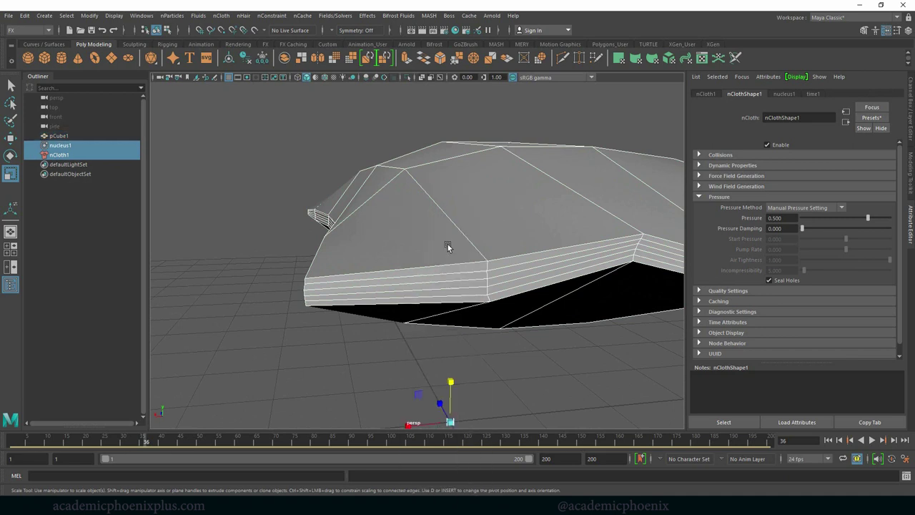
{"action": "double_click", "coordinate": [412, 288]}
{"action": "left_click", "coordinate": [472, 287]}
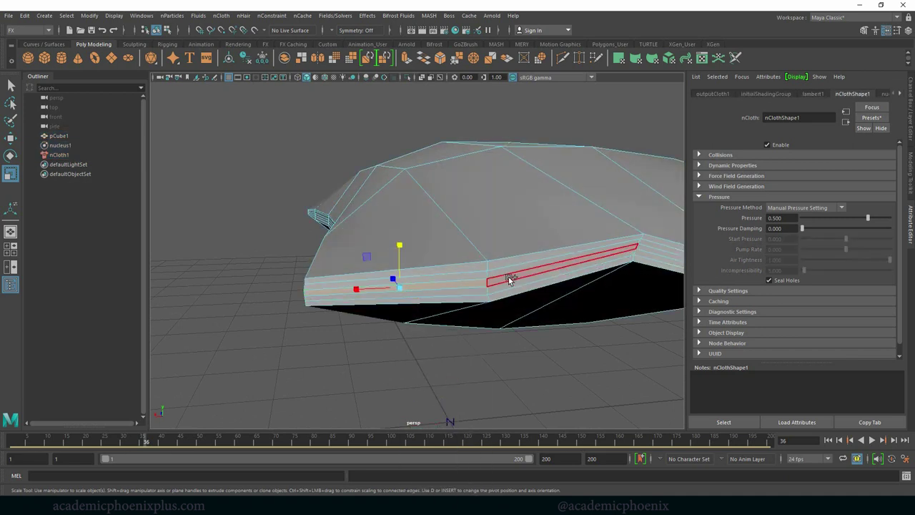
{"action": "double_click", "coordinate": [510, 279], "text": "shift"}
{"action": "right_click_drag", "start_coordinate": [548, 312], "coordinate": [405, 278], "text": "alt"}
{"action": "left_click_drag", "start_coordinate": [405, 278], "coordinate": [427, 289], "text": "alt"}
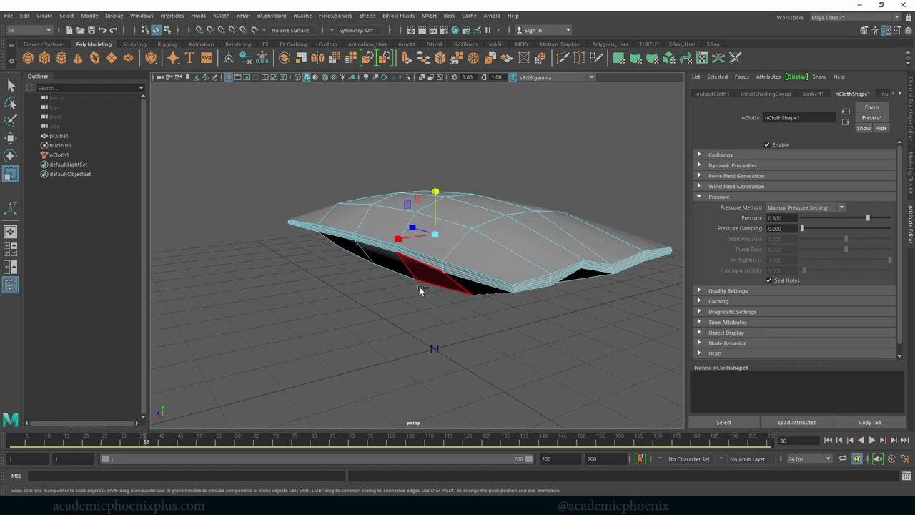
Step: Extrude the selected face loop and scale it outward slightly, to about 1.017 in X and Z and 1.028 in Y
{"action": "left_click", "coordinate": [432, 222]}
{"action": "key", "text": "ctrl+e"}
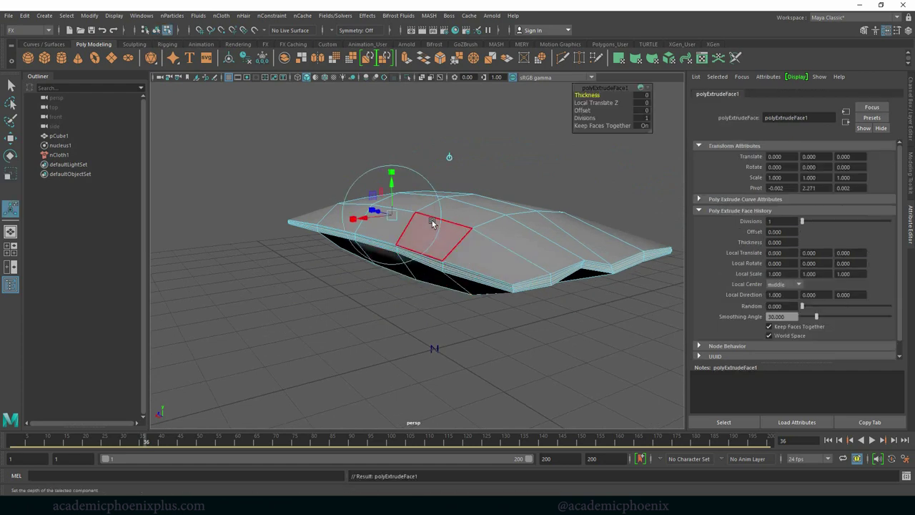
{"action": "left_click", "coordinate": [451, 157]}
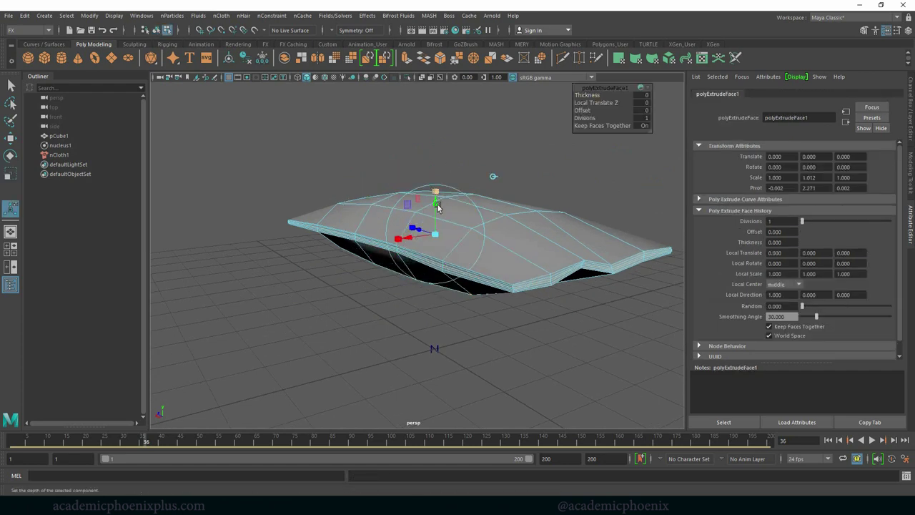
{"action": "mouse_move", "coordinate": [431, 236]}
{"action": "left_mouse_down"}
{"action": "mouse_move", "coordinate": [515, 253]}
{"action": "mouse_move", "coordinate": [454, 256]}
{"action": "mouse_move", "coordinate": [436, 236]}
{"action": "left_mouse_up"}
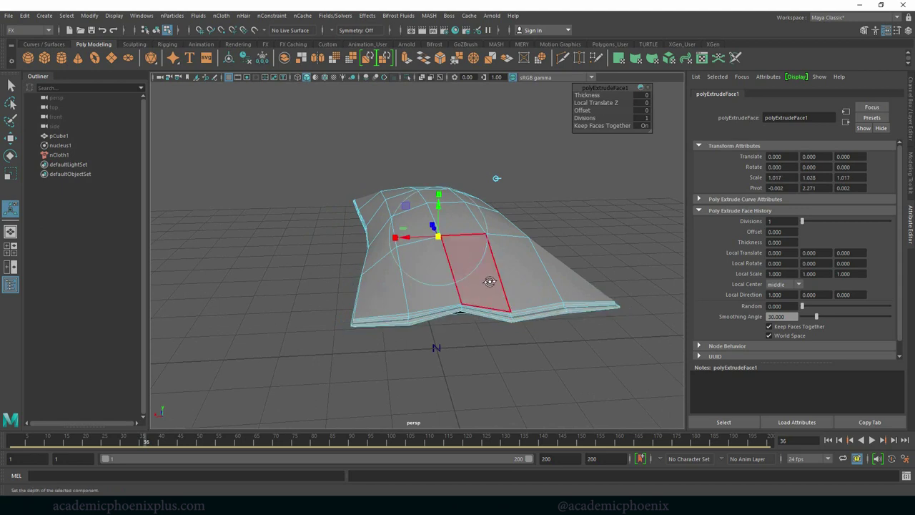
Step: Turn on the cushion's smooth mesh preview and return from face selection to object mode
{"action": "left_click_drag", "start_coordinate": [489, 279], "coordinate": [567, 243], "text": "alt"}
{"action": "key", "text": "3"}
{"action": "right_click_drag", "start_coordinate": [561, 251], "coordinate": [608, 199]}
{"action": "left_click_drag", "start_coordinate": [582, 229], "coordinate": [447, 349], "text": "alt"}
{"action": "right_click_drag", "start_coordinate": [448, 350], "coordinate": [228, 267], "text": "alt"}
{"action": "left_click_drag", "start_coordinate": [228, 267], "coordinate": [363, 291], "text": "alt"}
Step: Create a polygon cube away from the cushion, placed at about 1.516 in Y and 8.032 in Z
{"action": "left_click", "coordinate": [43, 60]}
{"action": "key", "text": "w"}
{"action": "left_click_drag", "start_coordinate": [410, 275], "coordinate": [411, 246]}
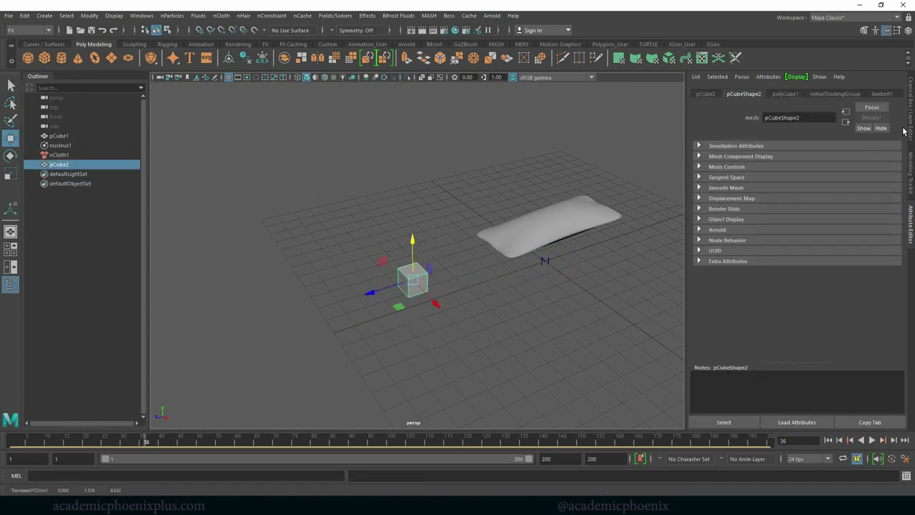
Step: Set the new cube's width, height and depth subdivisions to 4
{"action": "left_click", "coordinate": [910, 129]}
{"action": "left_click", "coordinate": [808, 203]}
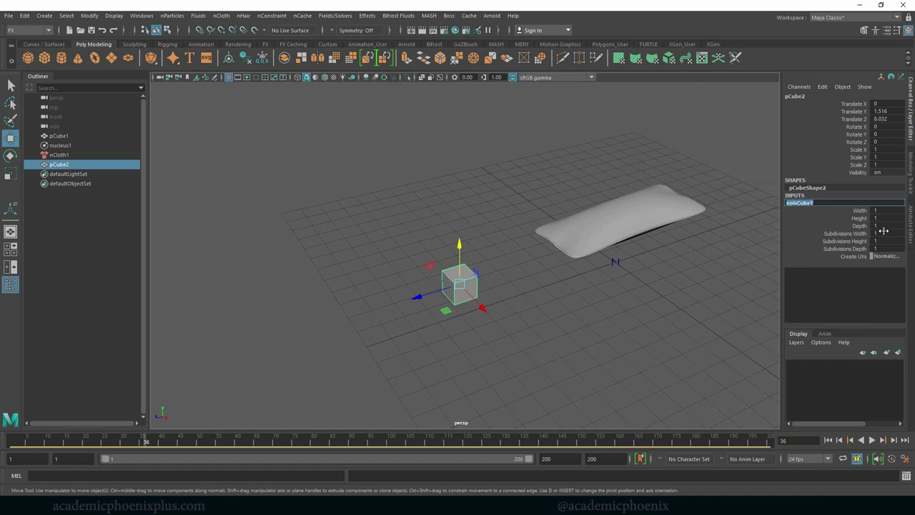
{"action": "left_click_drag", "start_coordinate": [882, 233], "coordinate": [887, 242]}
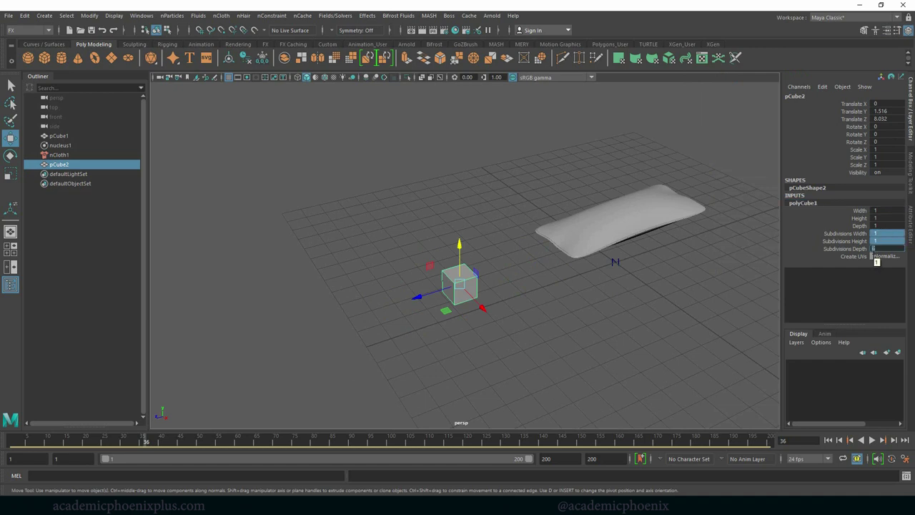
{"action": "key", "text": "Return"}
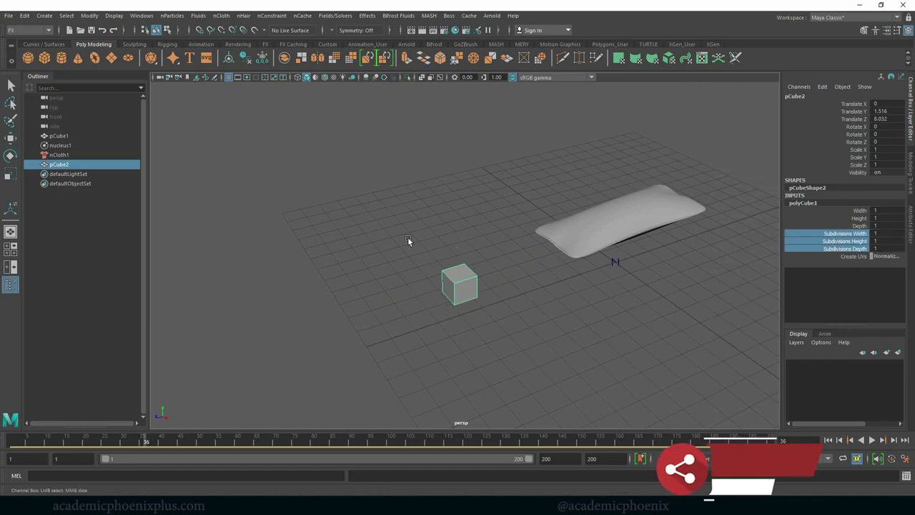
Step: Scale the cube into a thin slab, about 0.057 in Y and 1.435 in Z
{"action": "key", "text": "r"}
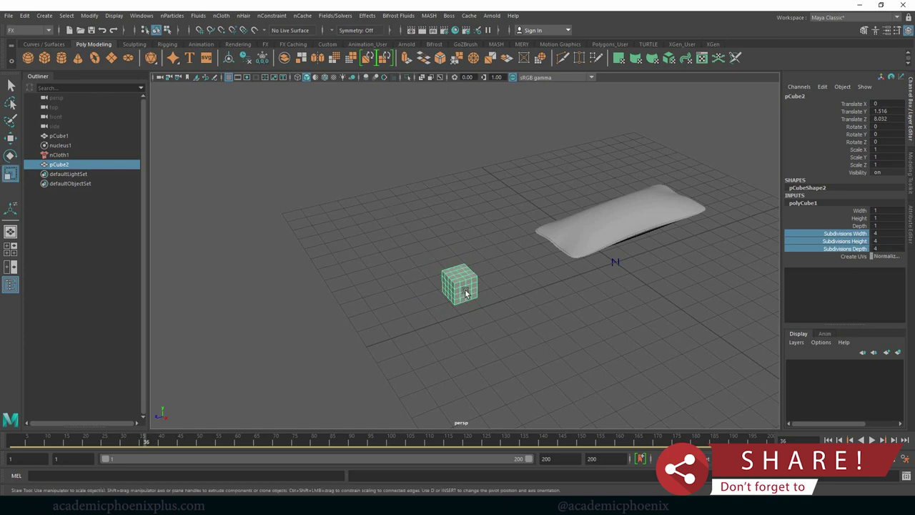
{"action": "left_click_drag", "start_coordinate": [421, 299], "coordinate": [387, 309]}
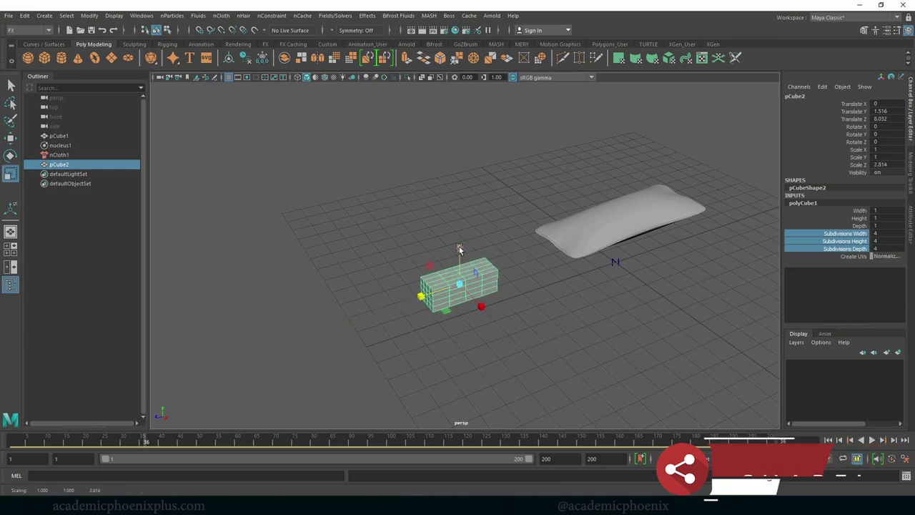
{"action": "left_click_drag", "start_coordinate": [460, 250], "coordinate": [441, 296]}
{"action": "key", "text": "f"}
{"action": "left_click_drag", "start_coordinate": [463, 222], "coordinate": [466, 254]}
Step: Raise the slab's depth subdivisions to 8 and its width subdivisions to 6
{"action": "left_click", "coordinate": [842, 242]}
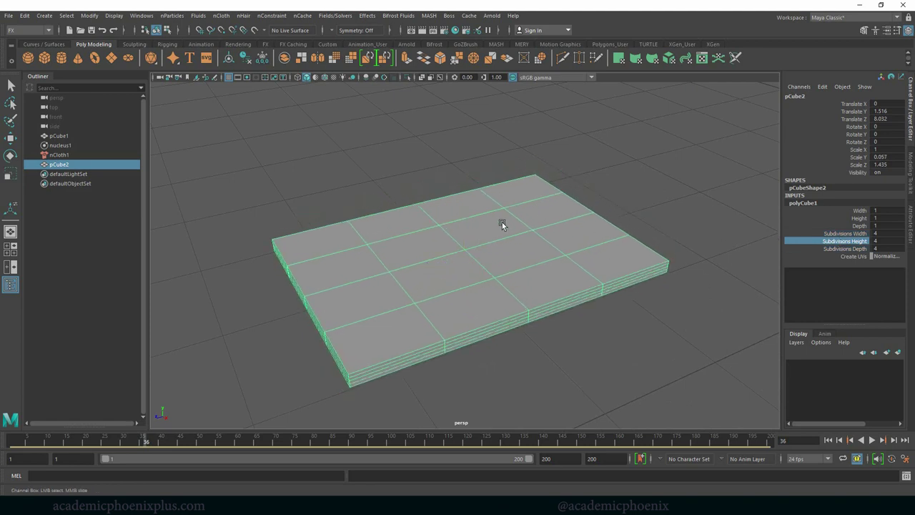
{"action": "mouse_move", "coordinate": [503, 225]}
{"action": "middle_mouse_down"}
{"action": "mouse_move", "coordinate": [483, 227]}
{"action": "mouse_move", "coordinate": [508, 227]}
{"action": "middle_mouse_up"}
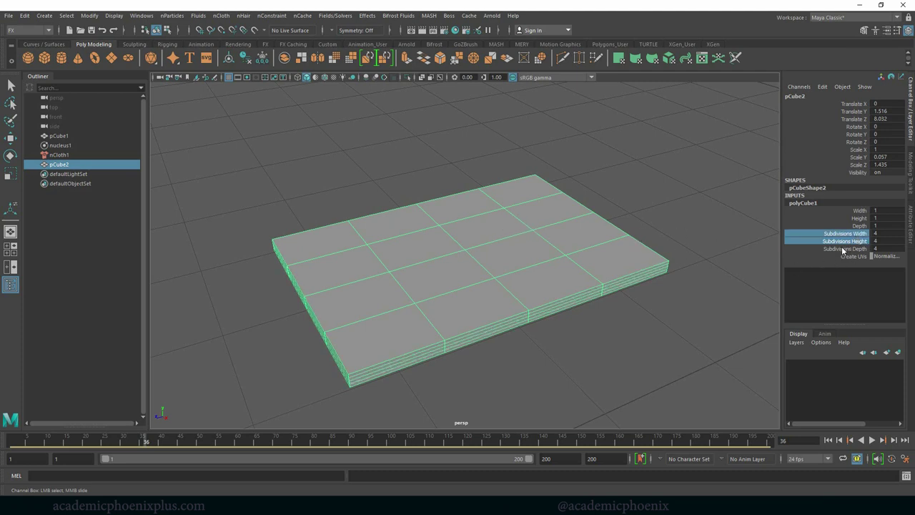
{"action": "middle_click_drag", "start_coordinate": [614, 260], "coordinate": [630, 256]}
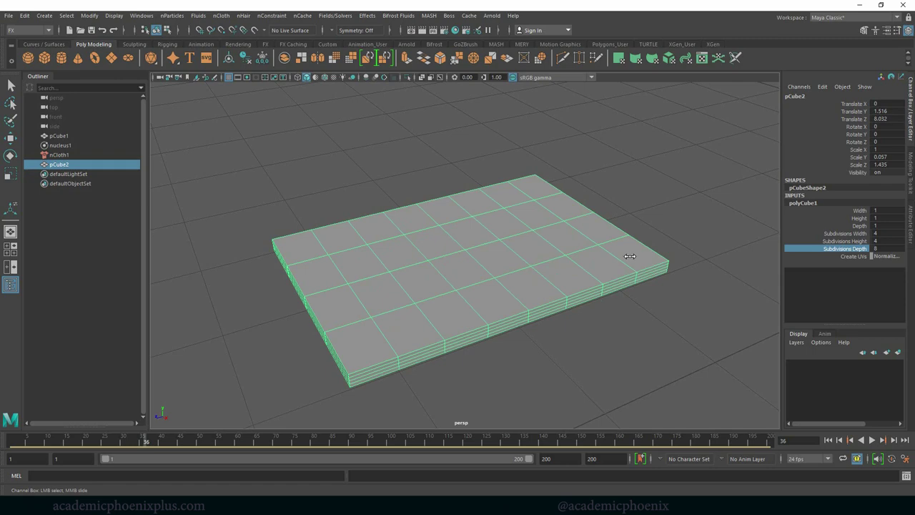
{"action": "left_click", "coordinate": [851, 233]}
{"action": "middle_click_drag", "start_coordinate": [686, 229], "coordinate": [646, 208]}
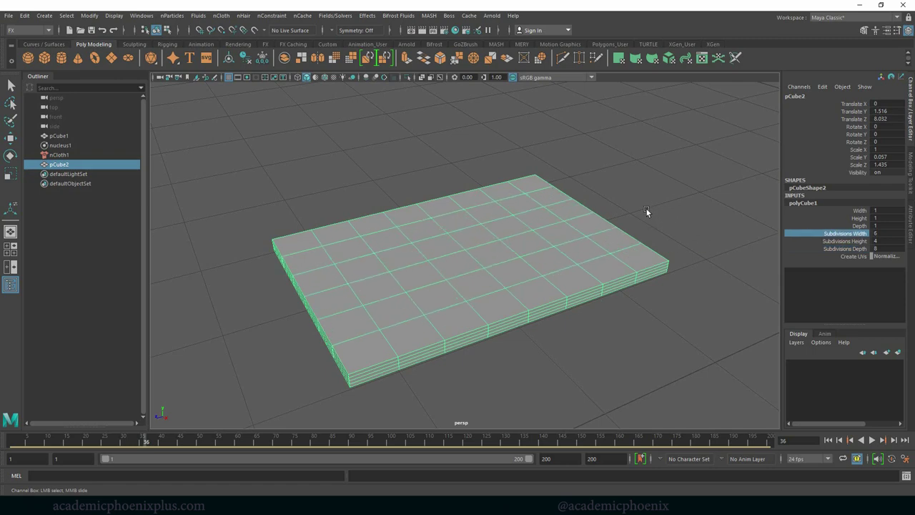
Step: Shorten the slab's depth to a nearly square shape and enlarge it uniformly to scale about 2.272, 0.13, 2.483
{"action": "right_click_drag", "start_coordinate": [646, 208], "coordinate": [522, 210], "text": "alt"}
{"action": "left_click_drag", "start_coordinate": [522, 211], "coordinate": [542, 206], "text": "alt"}
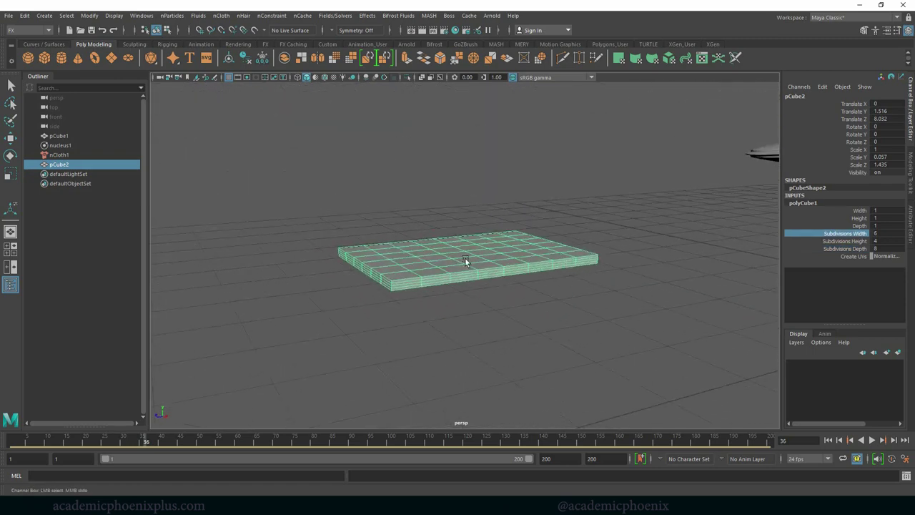
{"action": "key", "text": "r"}
{"action": "left_click_drag", "start_coordinate": [501, 229], "coordinate": [484, 272], "text": "alt"}
{"action": "left_click_drag", "start_coordinate": [424, 258], "coordinate": [430, 261]}
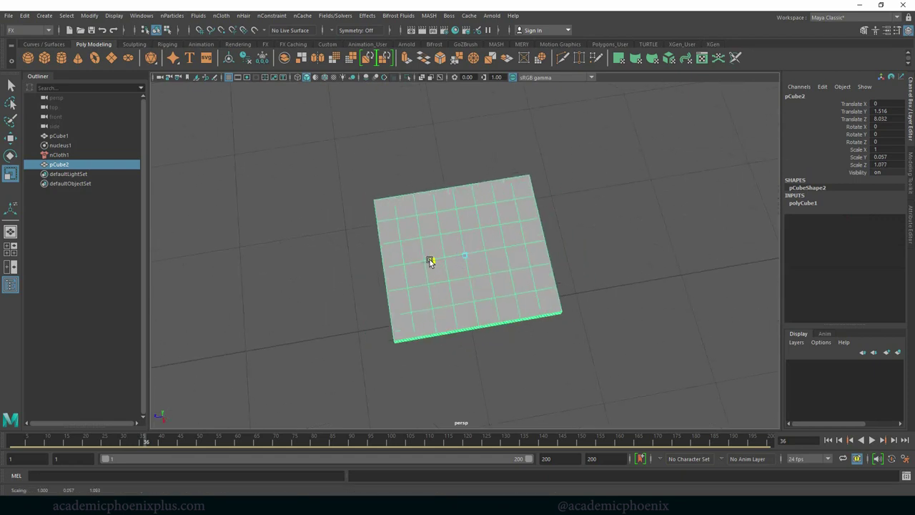
{"action": "left_click_drag", "start_coordinate": [525, 270], "coordinate": [546, 262], "text": "alt"}
{"action": "left_click_drag", "start_coordinate": [464, 255], "coordinate": [603, 256]}
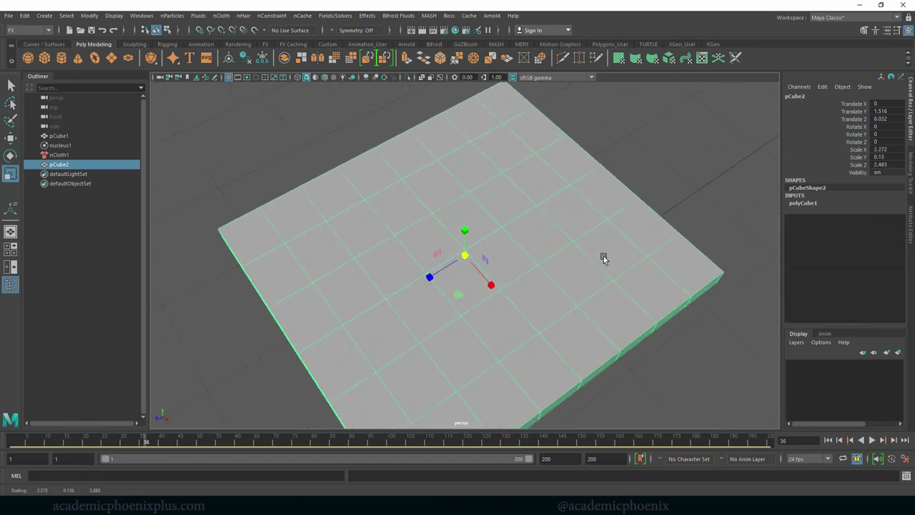
Step: Freeze the square slab's transformations and convert it to nCloth
{"action": "right_click_drag", "start_coordinate": [603, 256], "coordinate": [391, 206], "text": "alt"}
{"action": "left_click", "coordinate": [261, 56]}
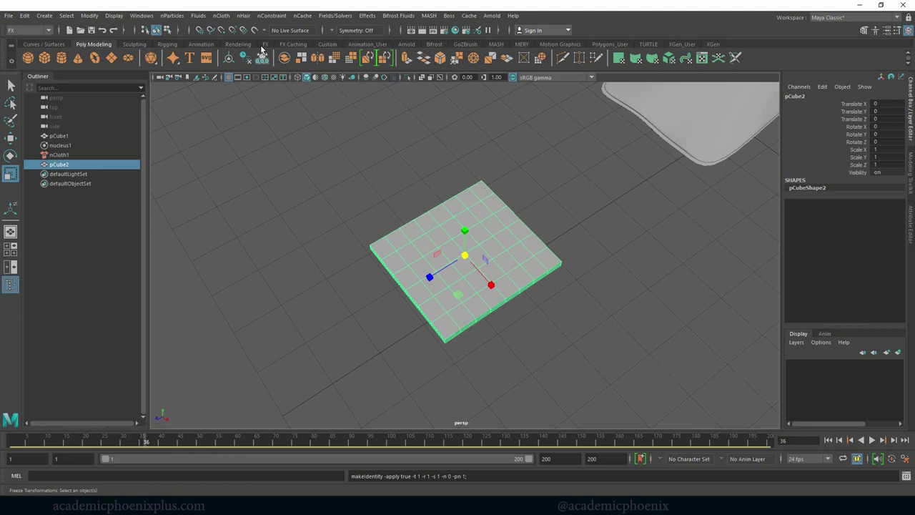
{"action": "left_click", "coordinate": [223, 17]}
{"action": "left_click", "coordinate": [247, 48]}
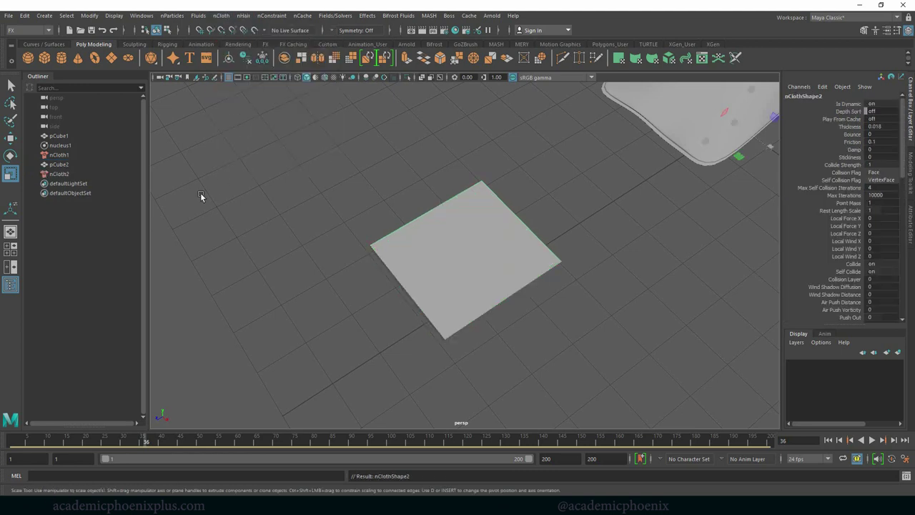
Step: Set nCloth2 to Manual Pressure Setting with a pressure of 0.5
{"action": "left_click", "coordinate": [72, 174]}
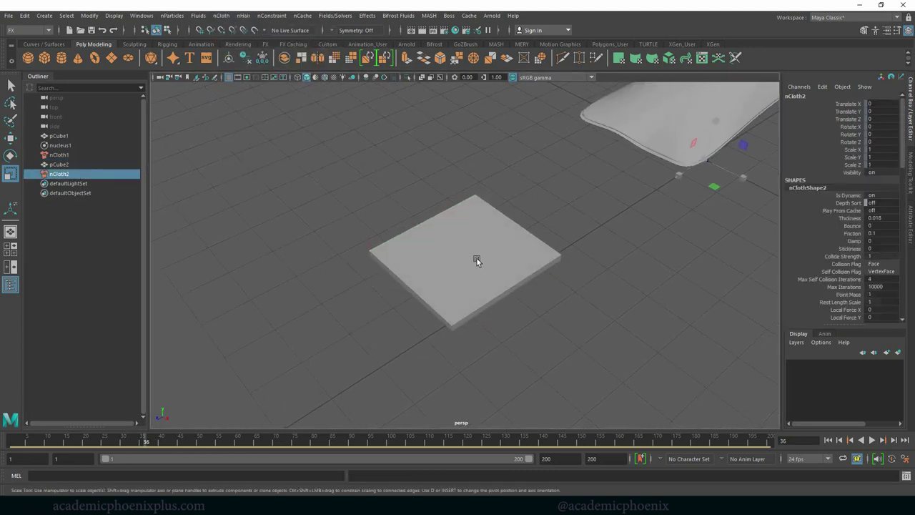
{"action": "left_click", "coordinate": [476, 259]}
{"action": "left_click", "coordinate": [60, 174]}
{"action": "key", "text": "ctrl+a"}
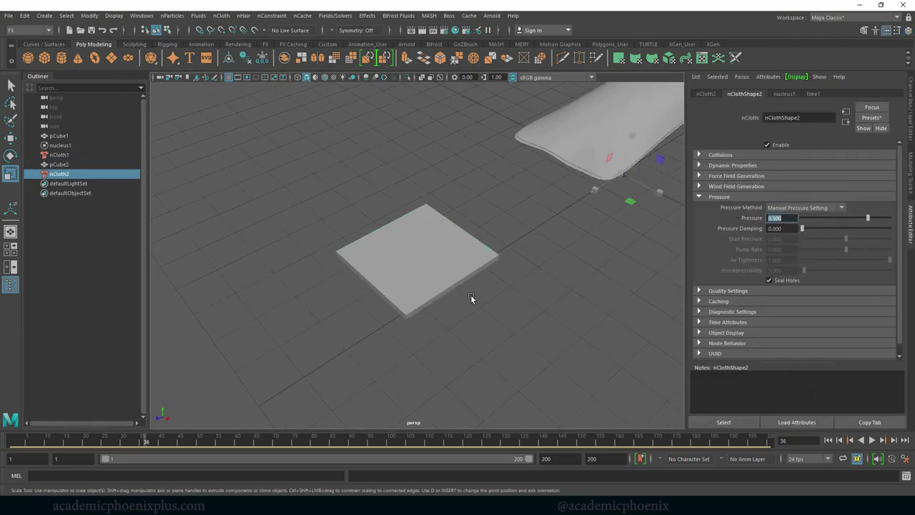
Step: Play the simulation from frame 1 to frame 46 and inspect the inflated square cushion up close
{"action": "middle_click_drag", "start_coordinate": [471, 295], "coordinate": [492, 257], "text": "alt"}
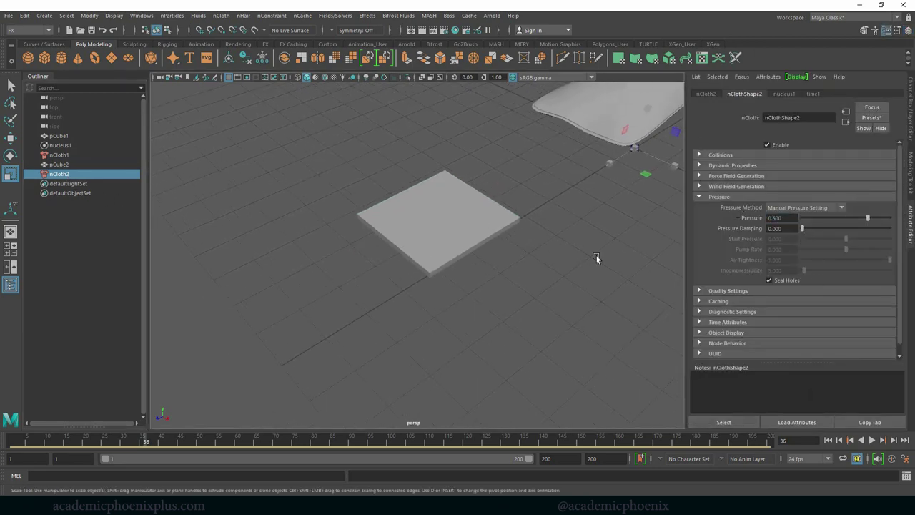
{"action": "left_click", "coordinate": [872, 440]}
{"action": "left_click", "coordinate": [828, 441]}
{"action": "left_click", "coordinate": [484, 238]}
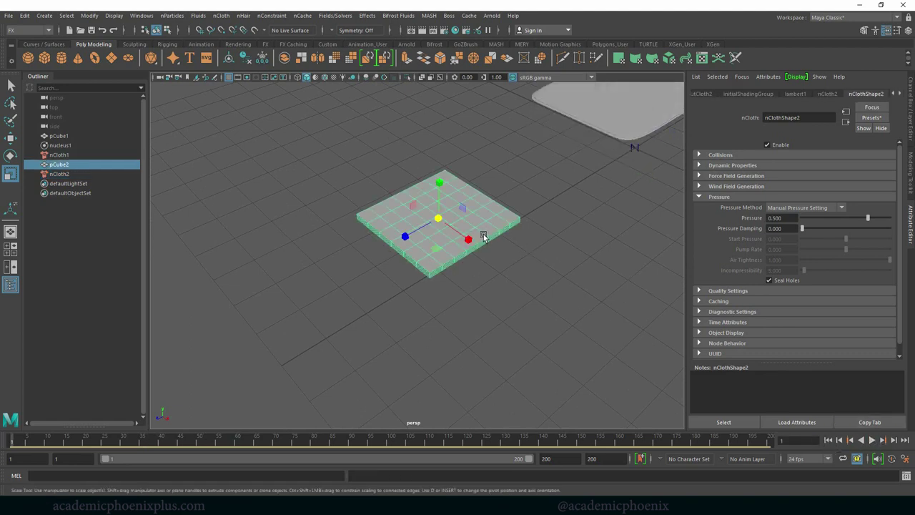
{"action": "left_click", "coordinate": [872, 441]}
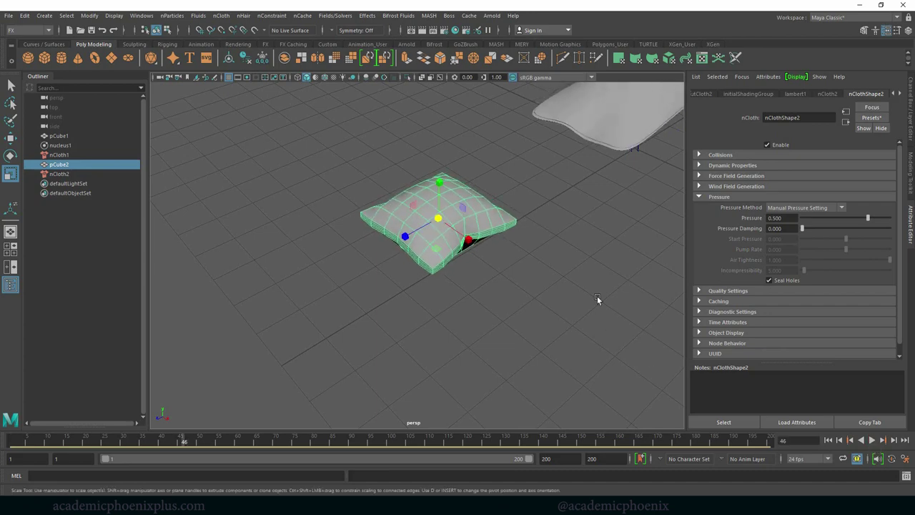
{"action": "left_click_drag", "start_coordinate": [597, 299], "coordinate": [538, 265], "text": "alt"}
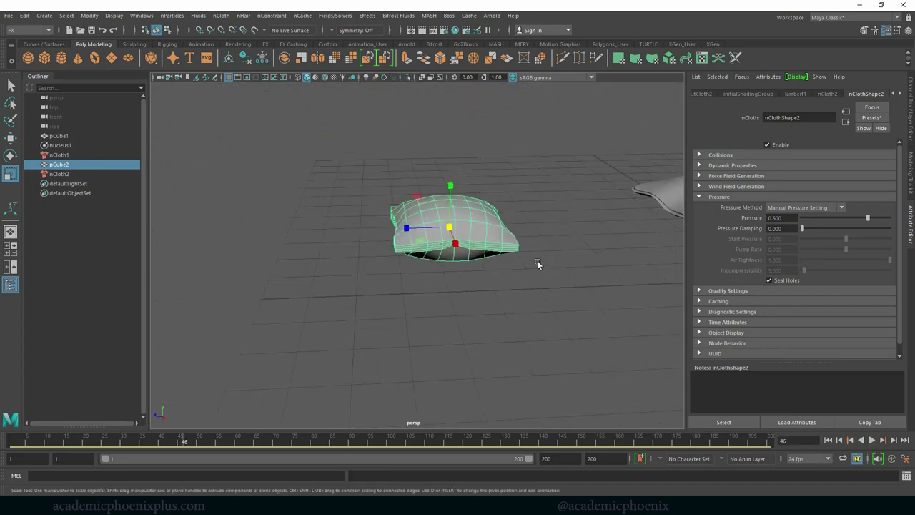
{"action": "left_click", "coordinate": [538, 264]}
{"action": "mouse_move", "coordinate": [588, 293]}
{"action": "left_mouse_down", "text": "alt"}
{"action": "mouse_move", "coordinate": [618, 307]}
{"action": "mouse_move", "coordinate": [601, 294]}
{"action": "left_mouse_up", "text": "alt"}
{"action": "scroll", "coordinate": [513, 276], "scroll_direction": "up", "scroll_amount": 5}
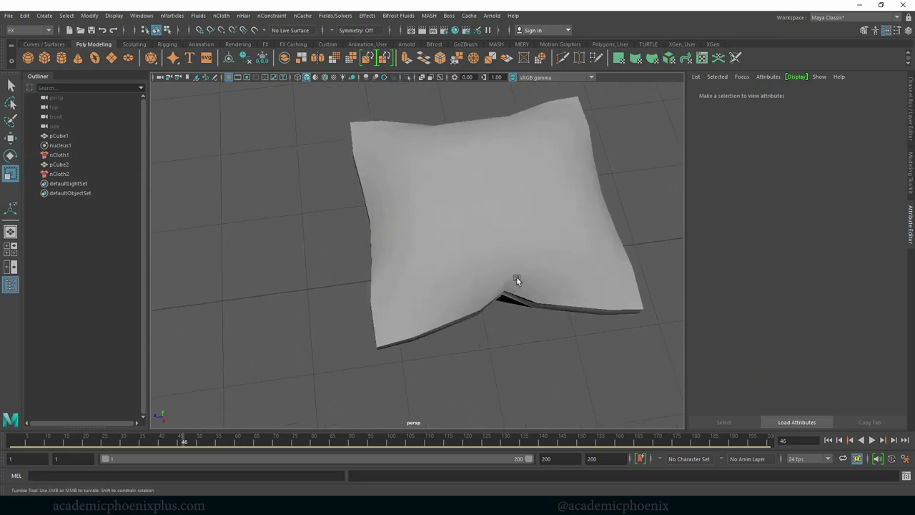
Step: Select the loop of narrow side faces around the square cushion's rim and scale it uniformly to about 1.029
{"action": "left_click_drag", "start_coordinate": [517, 278], "coordinate": [532, 255], "text": "alt"}
{"action": "left_click", "coordinate": [532, 254]}
{"action": "right_click_drag", "start_coordinate": [546, 211], "coordinate": [544, 281]}
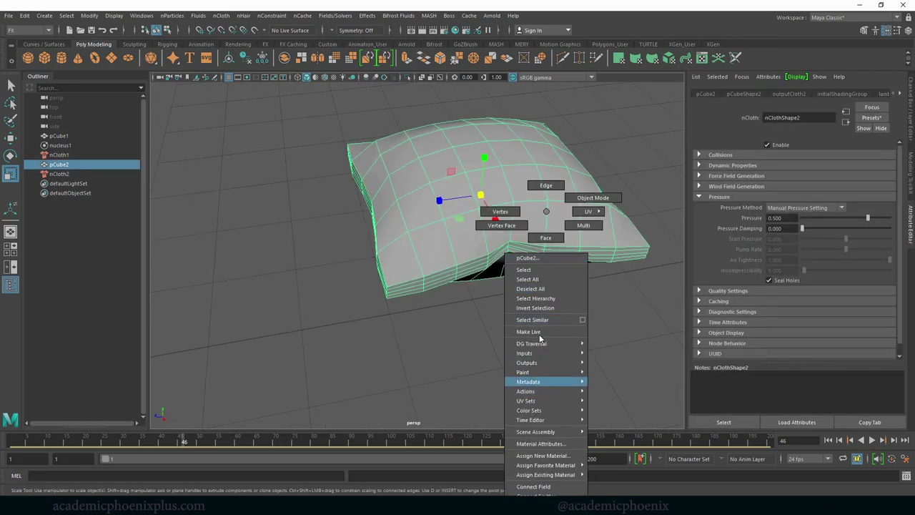
{"action": "right_click_drag", "start_coordinate": [540, 336], "coordinate": [554, 241]}
{"action": "left_click_drag", "start_coordinate": [582, 268], "coordinate": [534, 258], "text": "alt"}
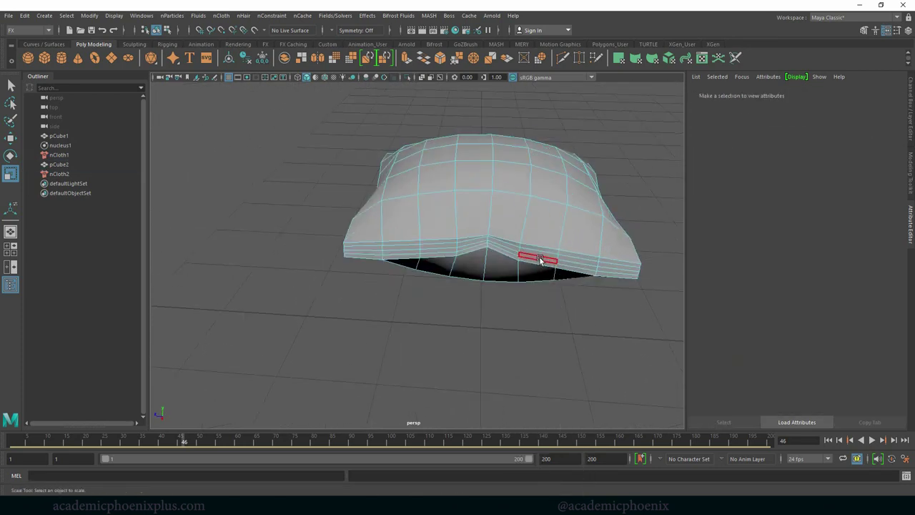
{"action": "left_click", "coordinate": [539, 261]}
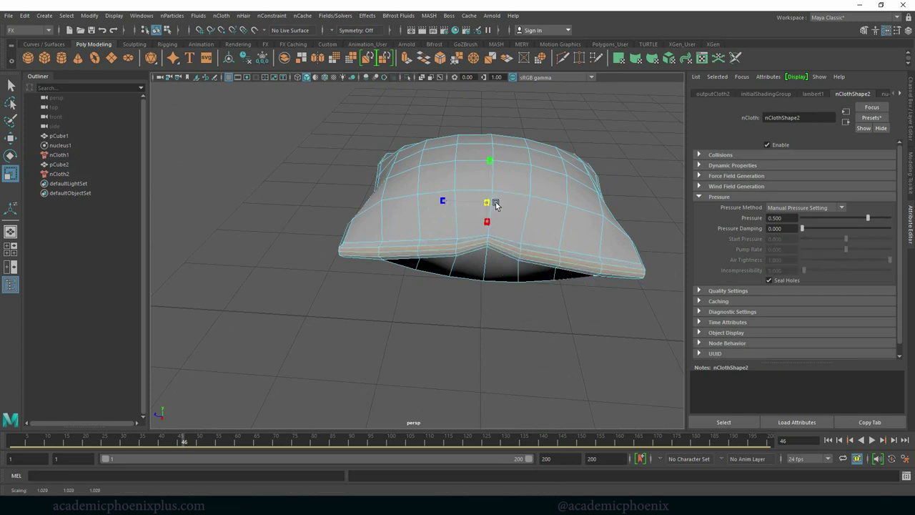
{"action": "right_click", "coordinate": [594, 198]}
{"action": "right_click_drag", "start_coordinate": [593, 198], "coordinate": [636, 180]}
{"action": "left_click", "coordinate": [636, 175]}
Step: Select both the long pillow and the square cushion and freeze their transformations
{"action": "left_click_drag", "start_coordinate": [636, 175], "coordinate": [561, 212], "text": "alt"}
{"action": "right_click_drag", "start_coordinate": [561, 213], "coordinate": [422, 198], "text": "alt"}
{"action": "left_click_drag", "start_coordinate": [423, 196], "coordinate": [469, 175], "text": "alt"}
{"action": "left_click", "coordinate": [469, 175]}
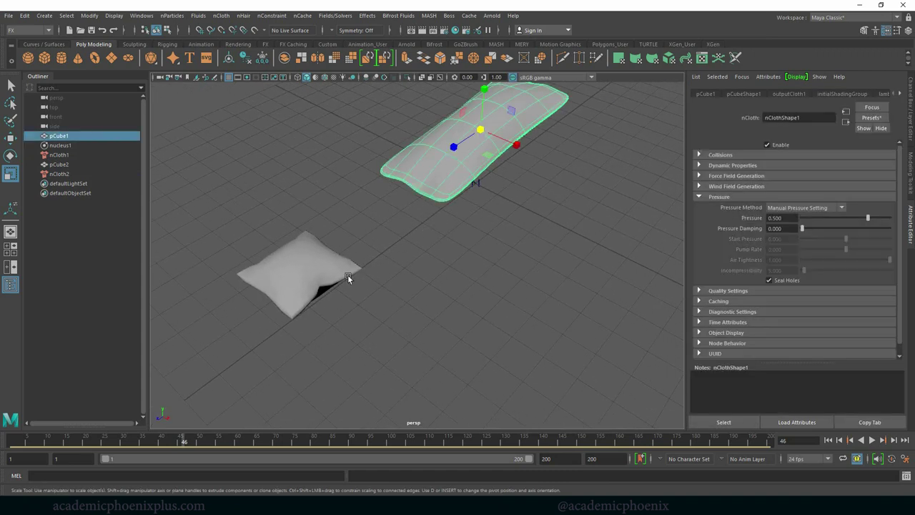
{"action": "left_click", "coordinate": [343, 273], "text": "shift"}
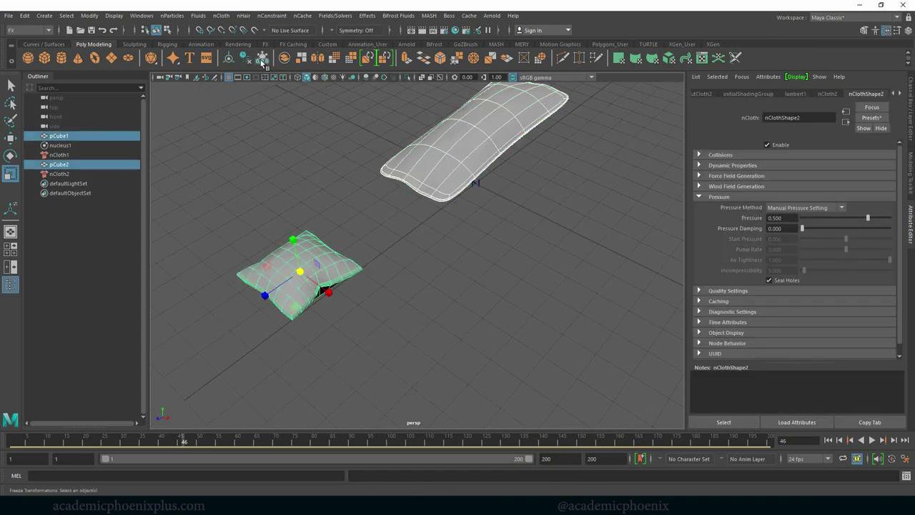
{"action": "left_click", "coordinate": [264, 60]}
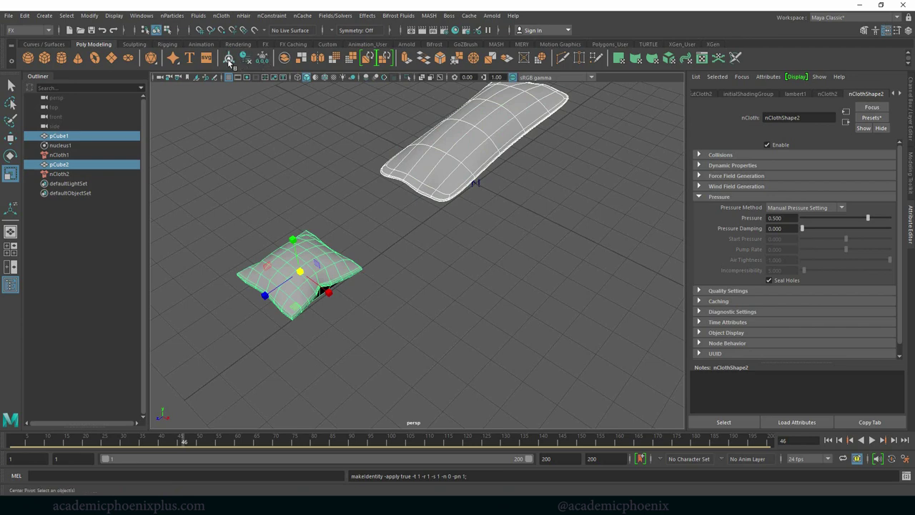
Step: Replay the cloth simulation from the start, stop it at frame 62 and clear the selection
{"action": "left_click", "coordinate": [313, 249]}
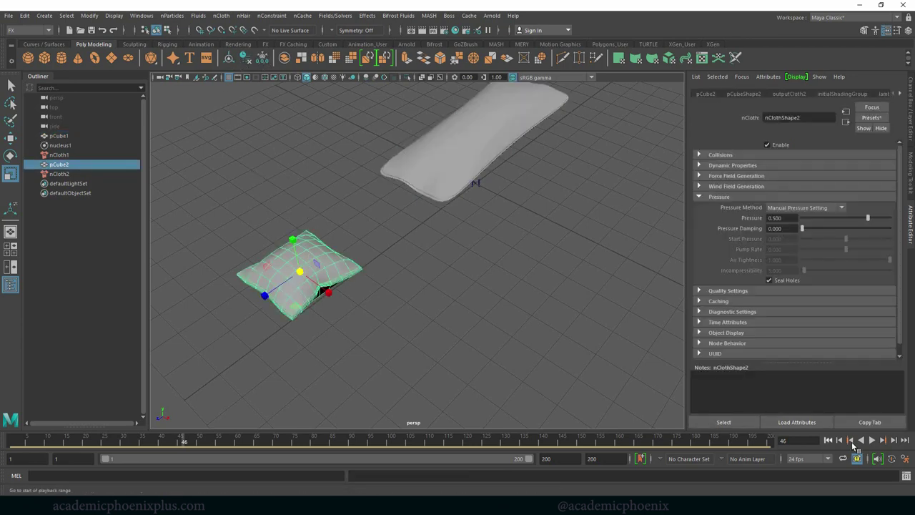
{"action": "left_click", "coordinate": [872, 441]}
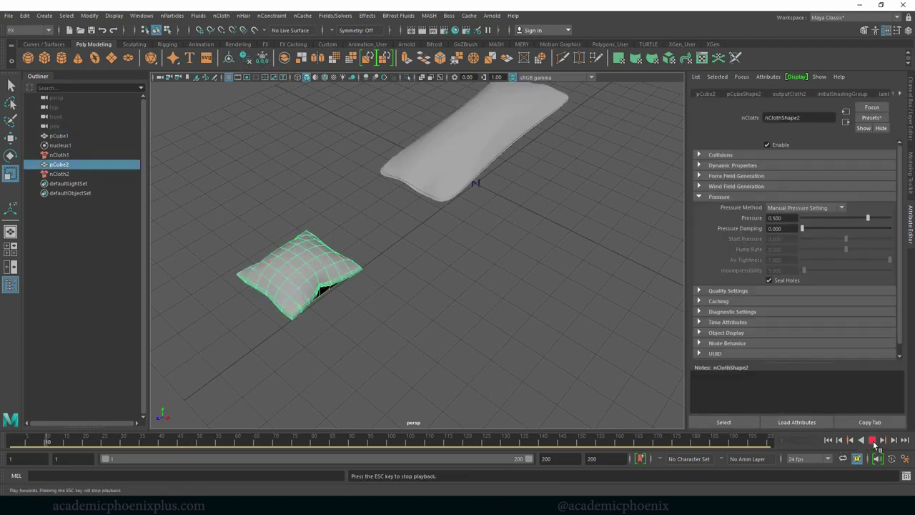
{"action": "left_click", "coordinate": [873, 441]}
{"action": "left_click", "coordinate": [607, 343]}
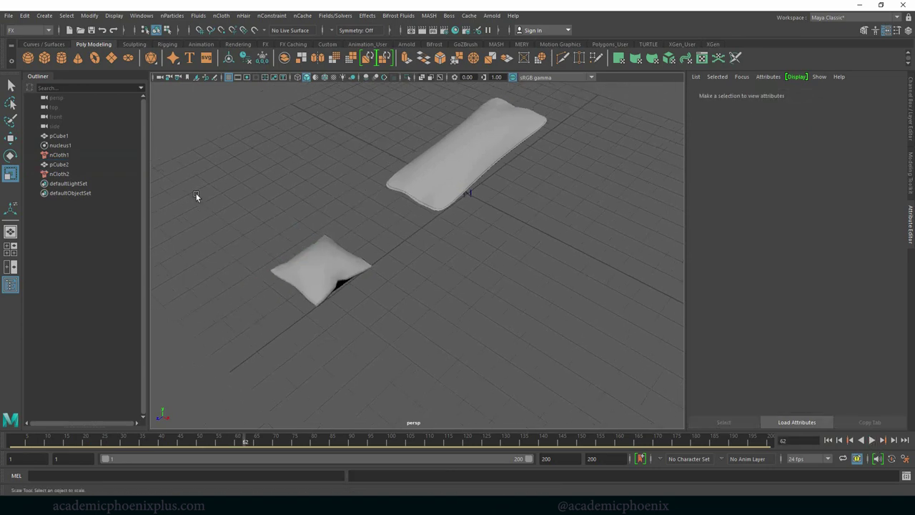
Step: Try deleting nCloth1 and nCloth2 and inspect the two remaining pillow meshes
{"action": "left_click", "coordinate": [91, 155]}
{"action": "left_click", "coordinate": [74, 175], "text": "ctrl"}
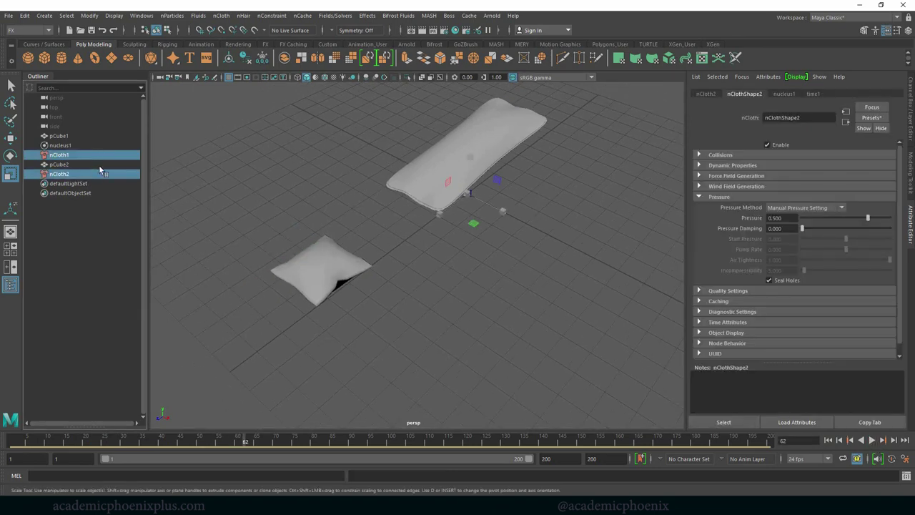
{"action": "key", "text": "Delete"}
{"action": "left_click_drag", "start_coordinate": [287, 147], "coordinate": [347, 294], "text": "alt"}
{"action": "left_click", "coordinate": [325, 259]}
{"action": "left_click", "coordinate": [344, 287]}
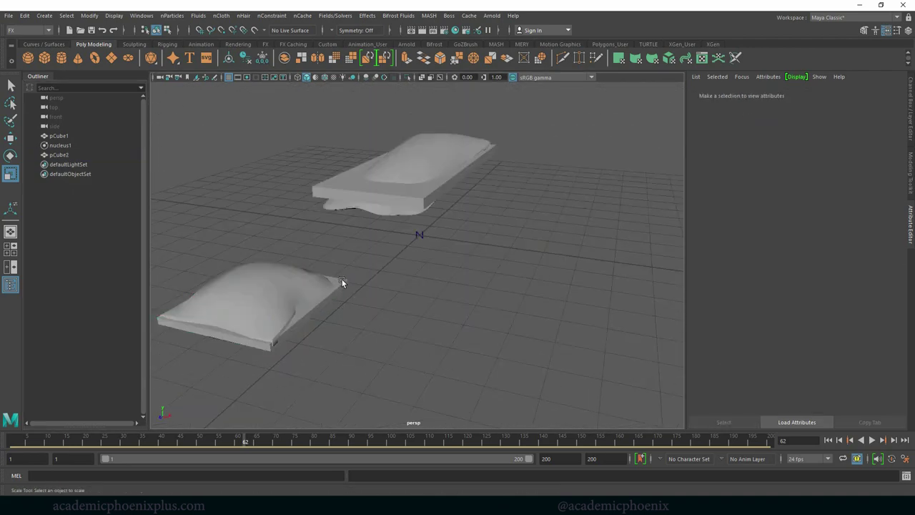
{"action": "left_click", "coordinate": [341, 279]}
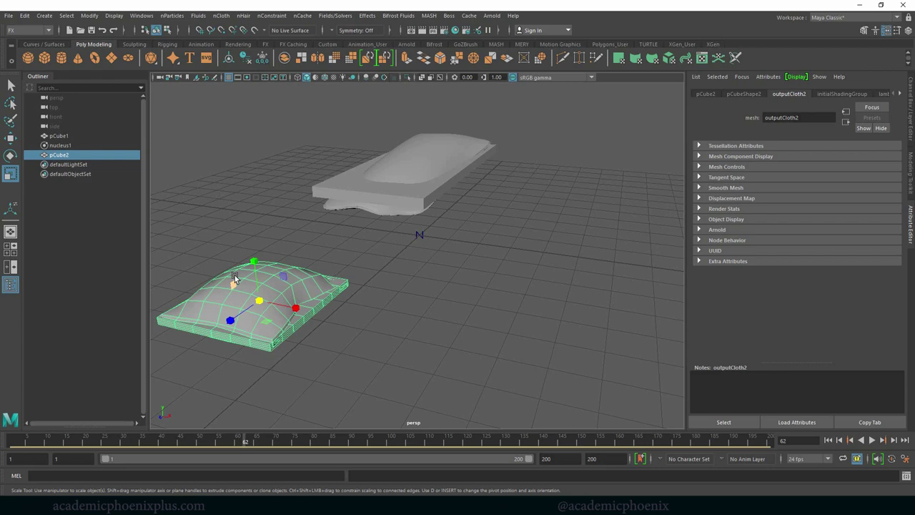
Step: Undo the deletion of both nCloth nodes
{"action": "key", "text": "ctrl+z"}
{"action": "key", "text": "ctrl+z"}
{"action": "key", "text": "ctrl+z"}
{"action": "key", "text": "ctrl+z"}
{"action": "key", "text": "ctrl+z"}
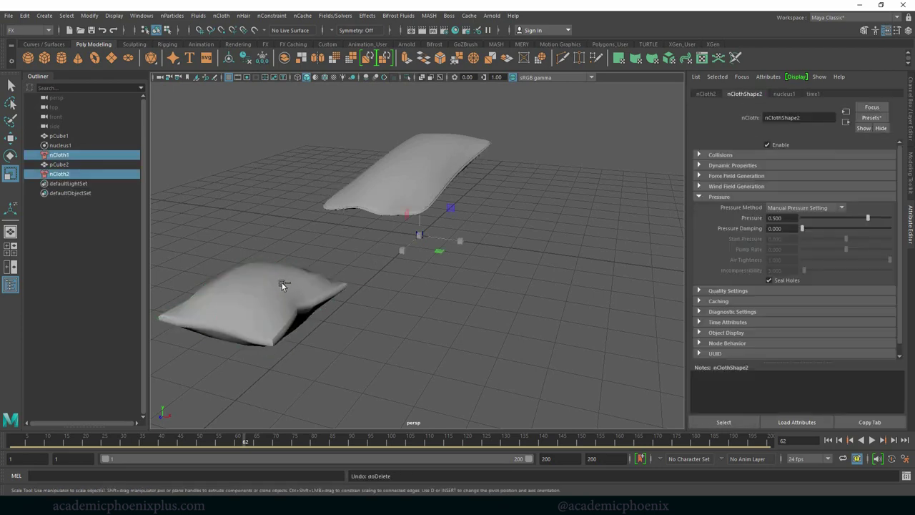
Step: Rotate the long pillow into a tilted, leaning pose
{"action": "left_click", "coordinate": [90, 166]}
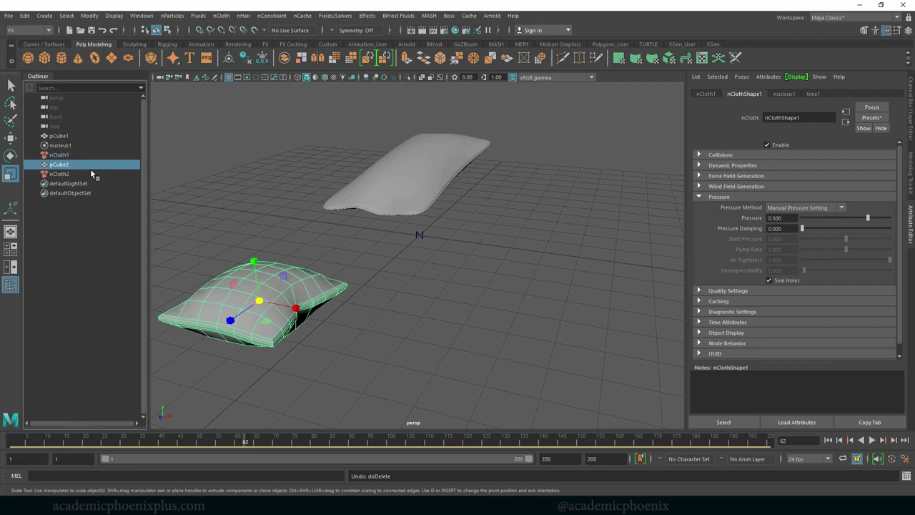
{"action": "left_click", "coordinate": [101, 173]}
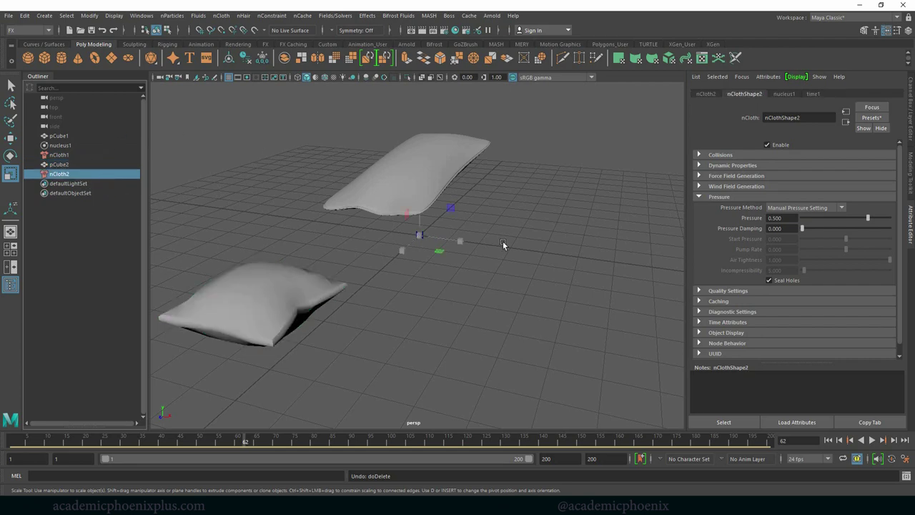
{"action": "left_click_drag", "start_coordinate": [503, 241], "coordinate": [482, 249], "text": "alt"}
{"action": "left_click", "coordinate": [445, 163]}
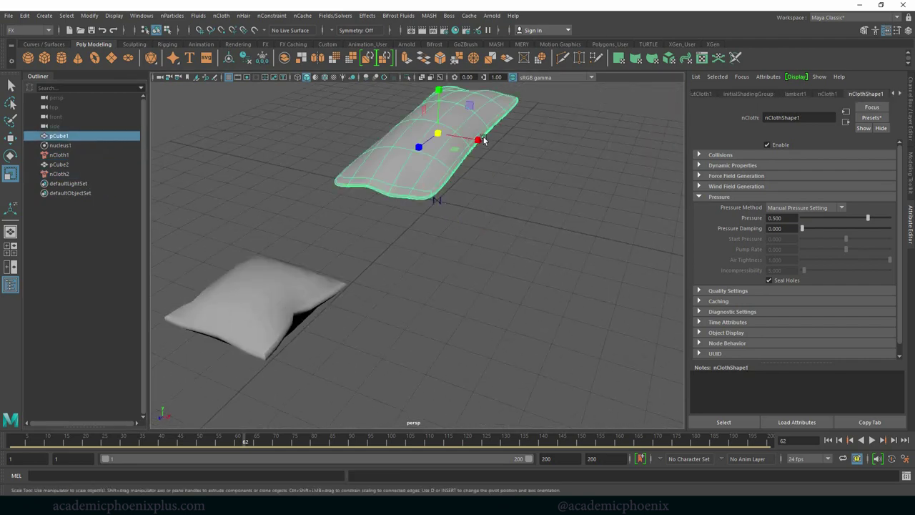
{"action": "key", "text": "e"}
{"action": "left_click_drag", "start_coordinate": [422, 116], "coordinate": [478, 129]}
Step: Move the square cushion near the long pillow's end and rotate it into an upright, leaning pose
{"action": "left_click", "coordinate": [268, 315]}
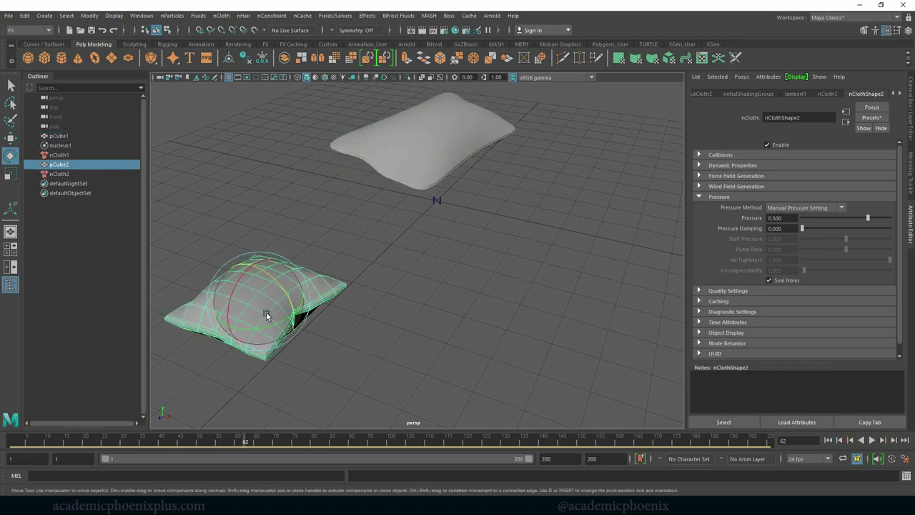
{"action": "key", "text": "w"}
{"action": "left_click_drag", "start_coordinate": [225, 323], "coordinate": [435, 267]}
{"action": "key", "text": "e"}
Step: Lower the long pillow toward the grid
{"action": "left_click", "coordinate": [576, 228]}
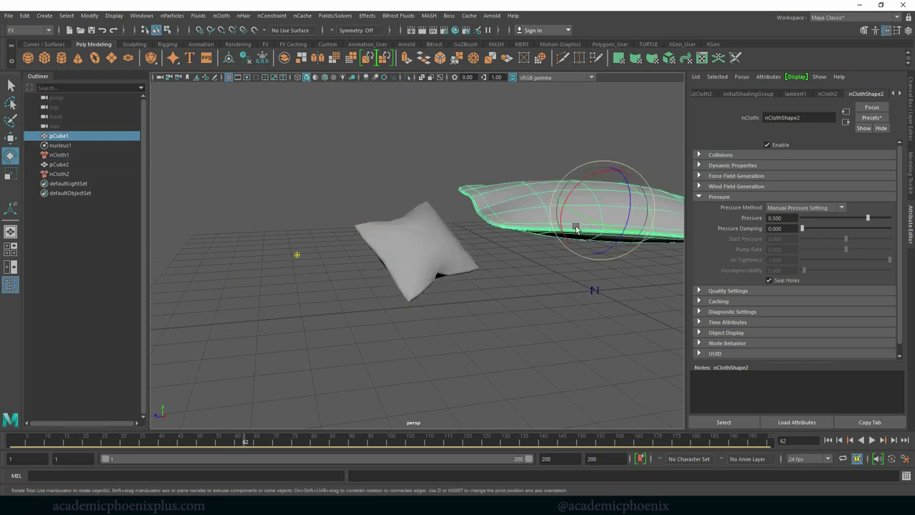
{"action": "key", "text": "w"}
{"action": "left_click_drag", "start_coordinate": [608, 165], "coordinate": [574, 228]}
Step: Adjust the square cushion's rotation and move it in front of one end of the long pillow
{"action": "left_click", "coordinate": [427, 239]}
{"action": "left_click", "coordinate": [523, 248]}
{"action": "key", "text": "e"}
{"action": "left_click", "coordinate": [426, 243]}
{"action": "middle_click_drag", "start_coordinate": [492, 250], "coordinate": [500, 278], "text": "alt"}
{"action": "right_click_drag", "start_coordinate": [500, 278], "coordinate": [421, 183], "text": "alt"}
{"action": "left_click_drag", "start_coordinate": [421, 183], "coordinate": [470, 247], "text": "alt"}
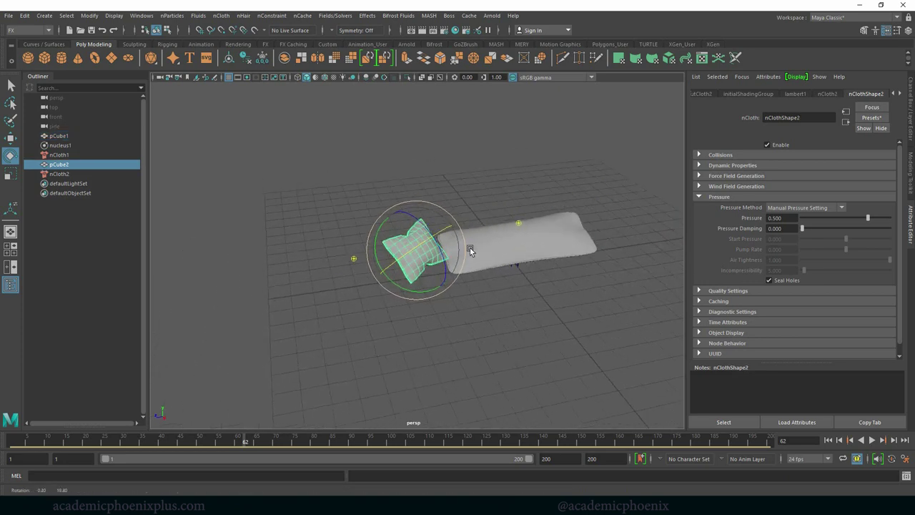
{"action": "key", "text": "w"}
{"action": "left_click_drag", "start_coordinate": [387, 260], "coordinate": [504, 278]}
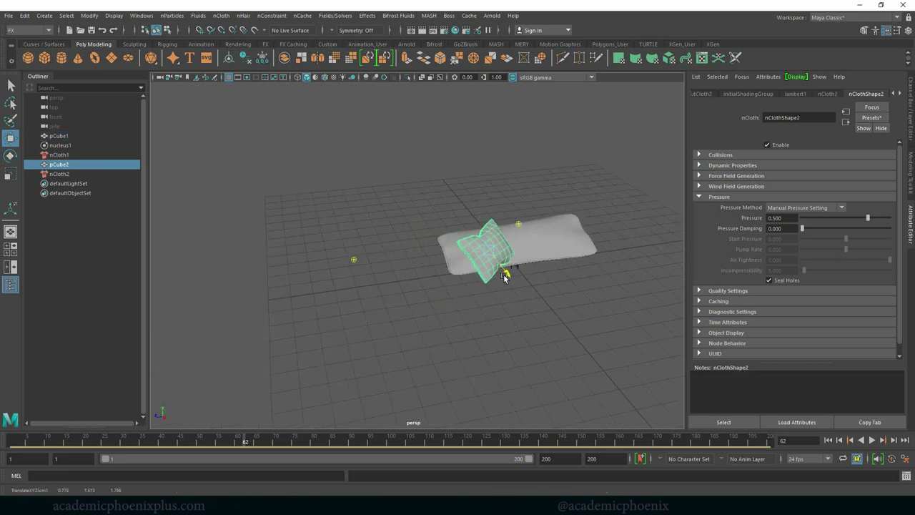
Step: Duplicate the square cushion and move the copy toward the opposite end of the long pillow
{"action": "key", "text": "ctrl+d"}
{"action": "left_click_drag", "start_coordinate": [458, 259], "coordinate": [559, 306]}
{"action": "key", "text": "e"}
{"action": "key", "text": "w"}
Step: Reposition the copied cushion against the long pillow and rotate it so its edges run roughly level and upright
{"action": "left_click", "coordinate": [578, 341]}
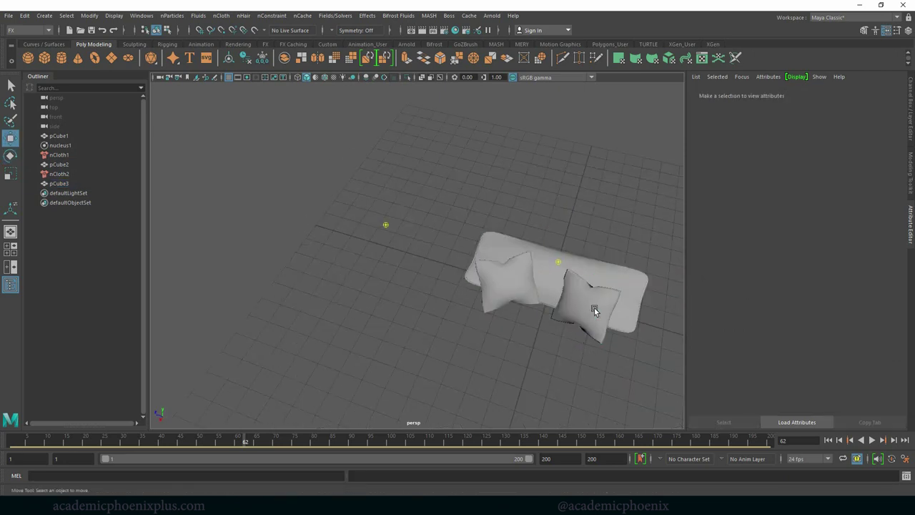
{"action": "left_click", "coordinate": [594, 310]}
{"action": "left_click_drag", "start_coordinate": [578, 341], "coordinate": [459, 266]}
{"action": "left_click", "coordinate": [570, 345]}
{"action": "left_click", "coordinate": [513, 274]}
{"action": "key", "text": "r"}
{"action": "key", "text": "w"}
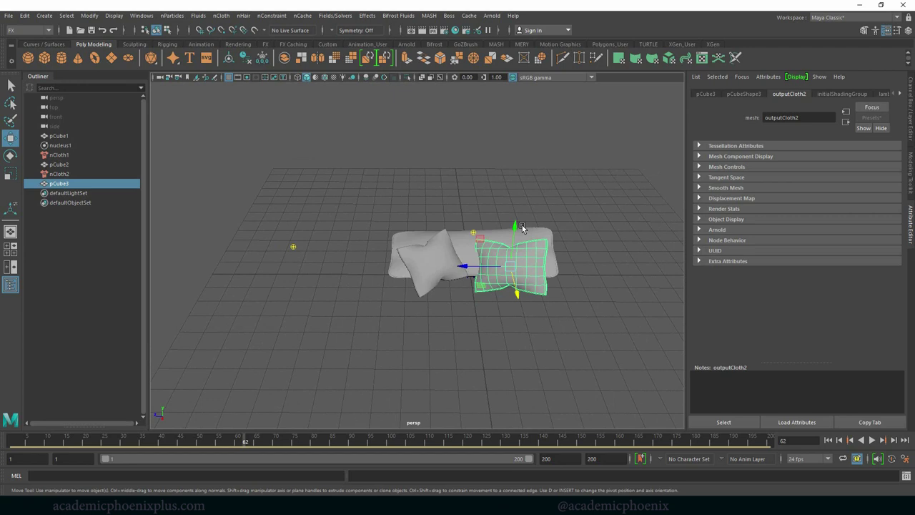
{"action": "left_click", "coordinate": [522, 227]}
{"action": "key", "text": "e"}
{"action": "left_click", "coordinate": [531, 276]}
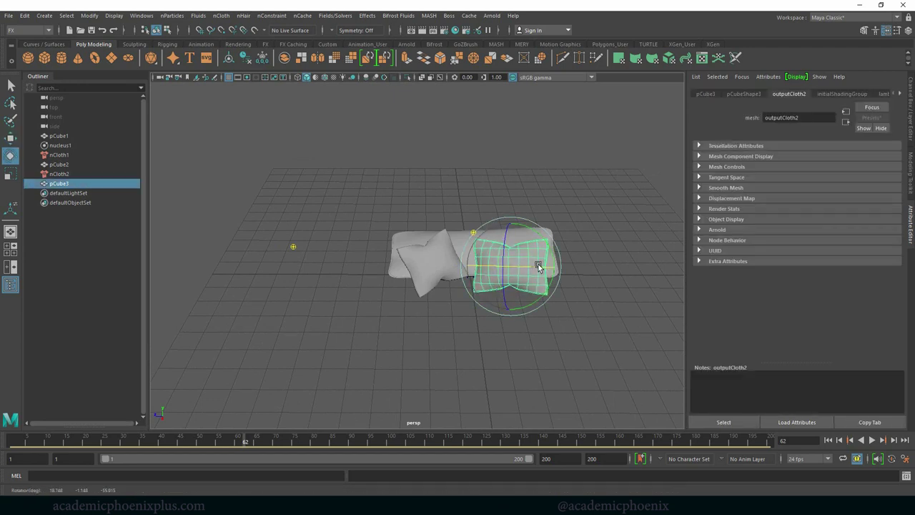
Step: Adjust the soft-selection falloff on the copied cushion's upper-middle vertices and pull them up to reduce the dent
{"action": "scroll", "coordinate": [558, 251], "scroll_direction": "up", "scroll_amount": 5}
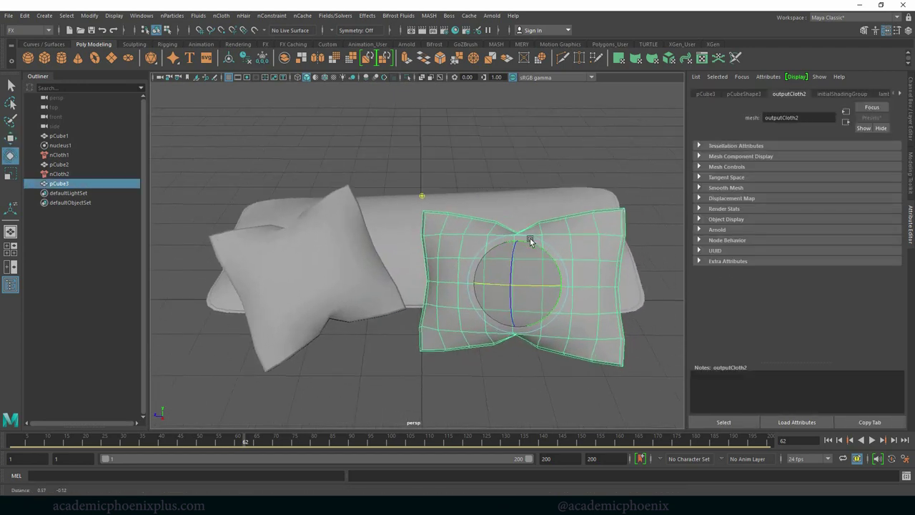
{"action": "right_click_drag", "start_coordinate": [544, 228], "coordinate": [476, 219]}
{"action": "left_click_drag", "start_coordinate": [495, 253], "coordinate": [494, 236]}
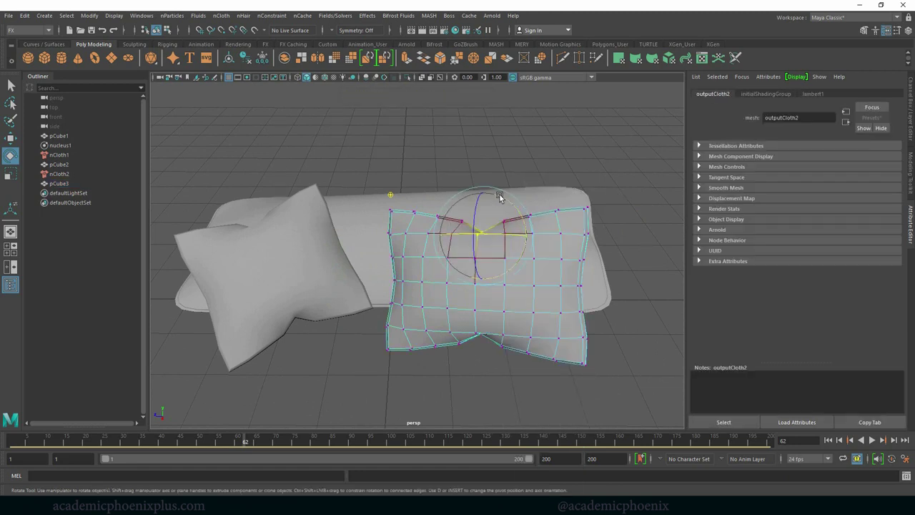
{"action": "key", "text": "b"}
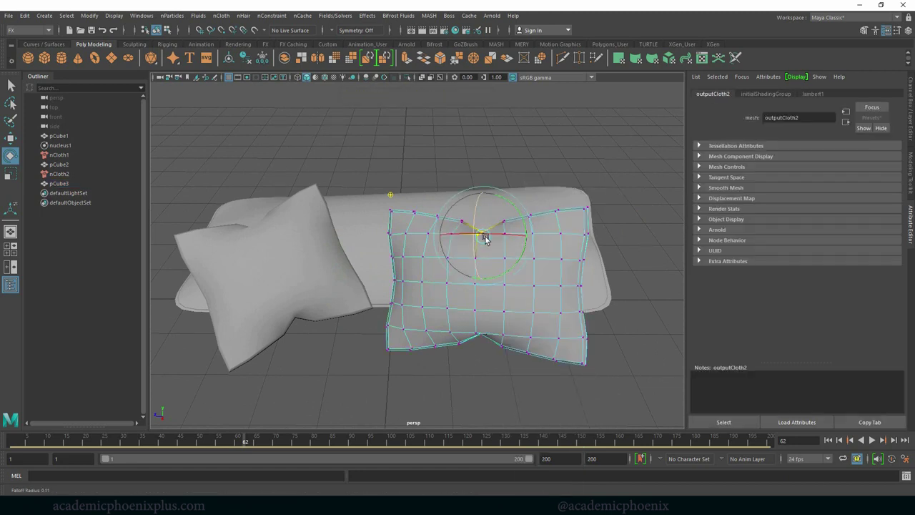
{"action": "left_click_drag", "start_coordinate": [485, 238], "coordinate": [539, 251]}
{"action": "key", "text": "w"}
{"action": "mouse_move", "coordinate": [487, 194]}
{"action": "left_mouse_down"}
{"action": "mouse_move", "coordinate": [495, 174]}
{"action": "mouse_move", "coordinate": [482, 211]}
{"action": "left_mouse_up"}
Step: Reshape the copied cushion's upper edge by moving more soft-selected vertices around the dent, and return to object mode
{"action": "left_click", "coordinate": [513, 199]}
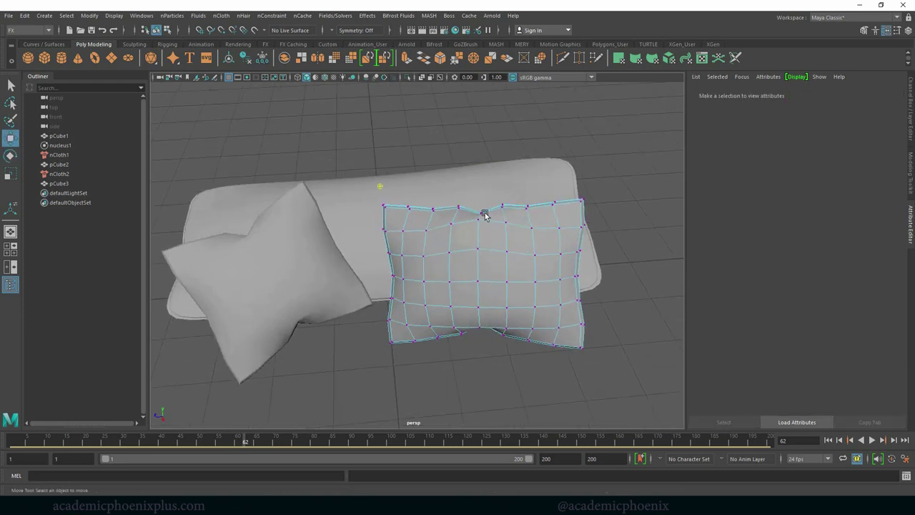
{"action": "left_click", "coordinate": [482, 209]}
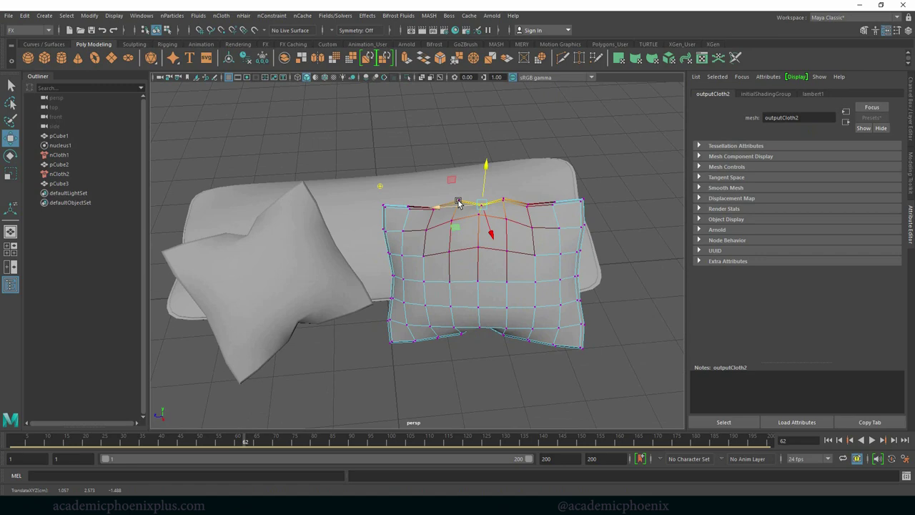
{"action": "left_click", "coordinate": [458, 202]}
{"action": "left_click_drag", "start_coordinate": [462, 158], "coordinate": [460, 168]}
{"action": "middle_click_drag", "start_coordinate": [484, 259], "coordinate": [493, 239], "text": "alt"}
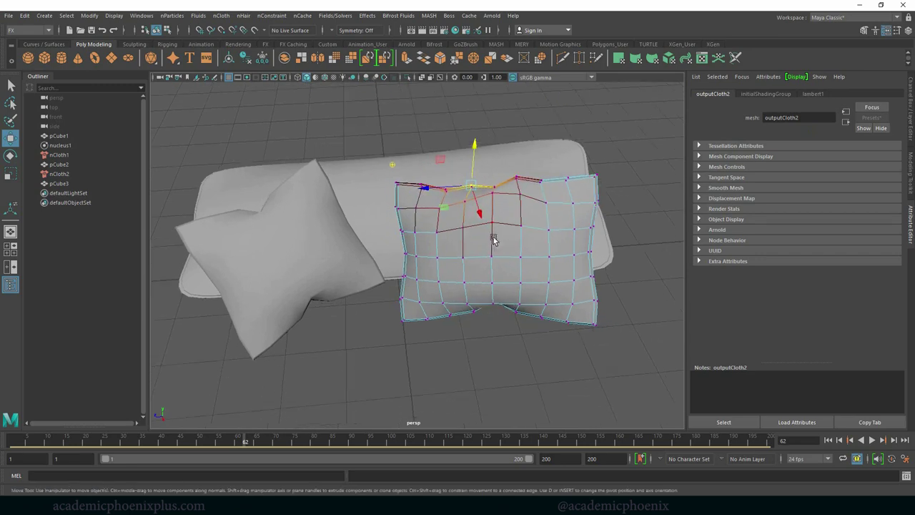
{"action": "left_click_drag", "start_coordinate": [492, 240], "coordinate": [517, 251], "text": "alt"}
{"action": "right_click_drag", "start_coordinate": [509, 240], "coordinate": [569, 204]}
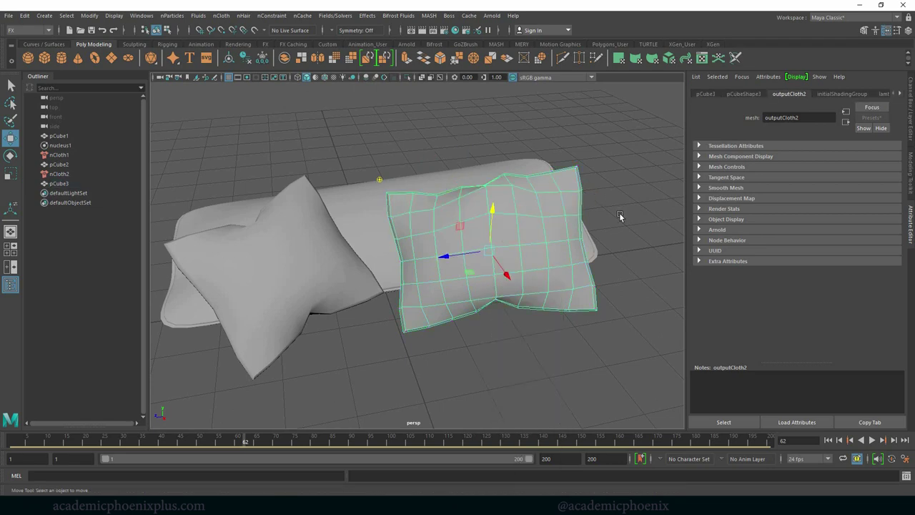
{"action": "left_click", "coordinate": [619, 215]}
Step: Adjust another soft-selected vertex area on the copied cushion's upper edge while viewing it from the side, and return to object mode
{"action": "left_click_drag", "start_coordinate": [619, 215], "coordinate": [386, 203], "text": "alt"}
{"action": "left_click", "coordinate": [470, 264]}
{"action": "right_click_drag", "start_coordinate": [409, 170], "coordinate": [367, 168]}
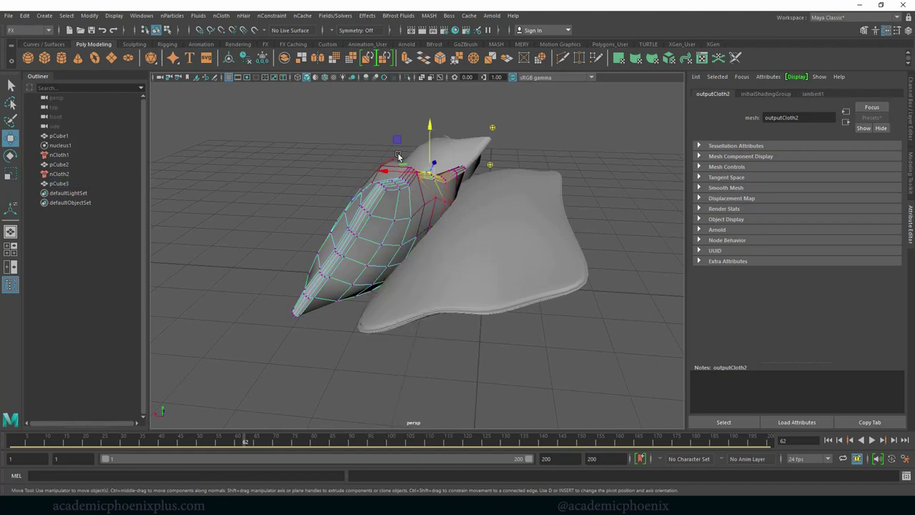
{"action": "left_click", "coordinate": [392, 160]}
{"action": "left_click_drag", "start_coordinate": [392, 110], "coordinate": [458, 198]}
{"action": "right_click_drag", "start_coordinate": [456, 196], "coordinate": [505, 179]}
{"action": "left_click", "coordinate": [555, 195]}
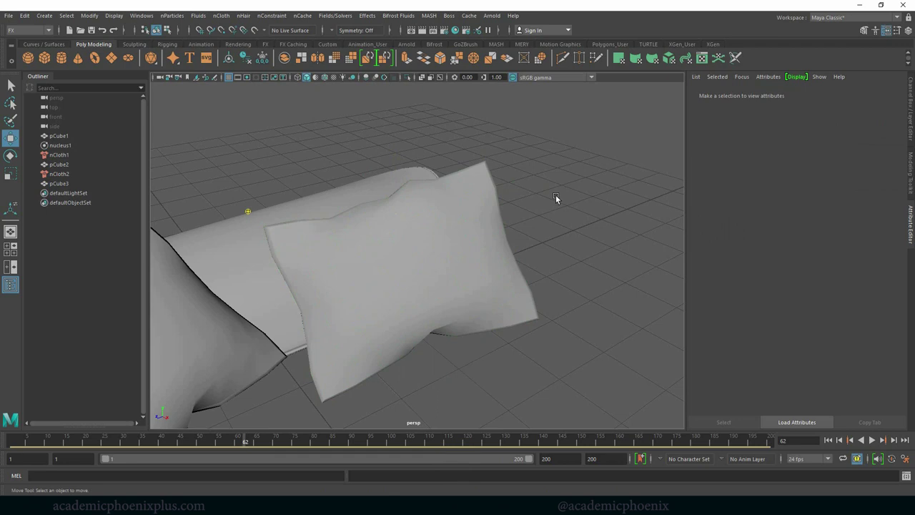
Step: Create a polygon cube and scale it along X and Z into a wide, flat mattress slab beneath the pillows
{"action": "right_click_drag", "start_coordinate": [556, 195], "coordinate": [368, 159], "text": "alt"}
{"action": "left_click_drag", "start_coordinate": [368, 159], "coordinate": [535, 177], "text": "alt"}
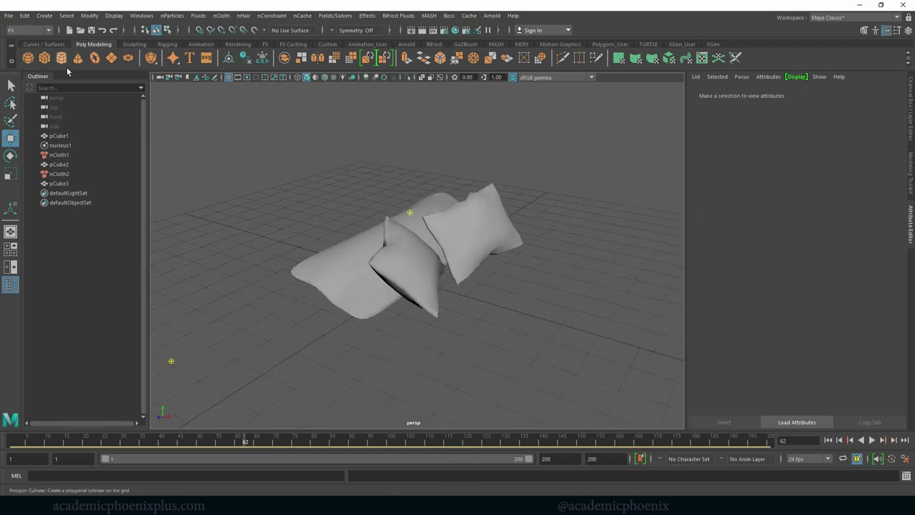
{"action": "left_click", "coordinate": [44, 58]}
{"action": "right_click_drag", "start_coordinate": [498, 297], "coordinate": [453, 276], "text": "alt"}
{"action": "key", "text": "r"}
{"action": "left_click_drag", "start_coordinate": [452, 277], "coordinate": [642, 331]}
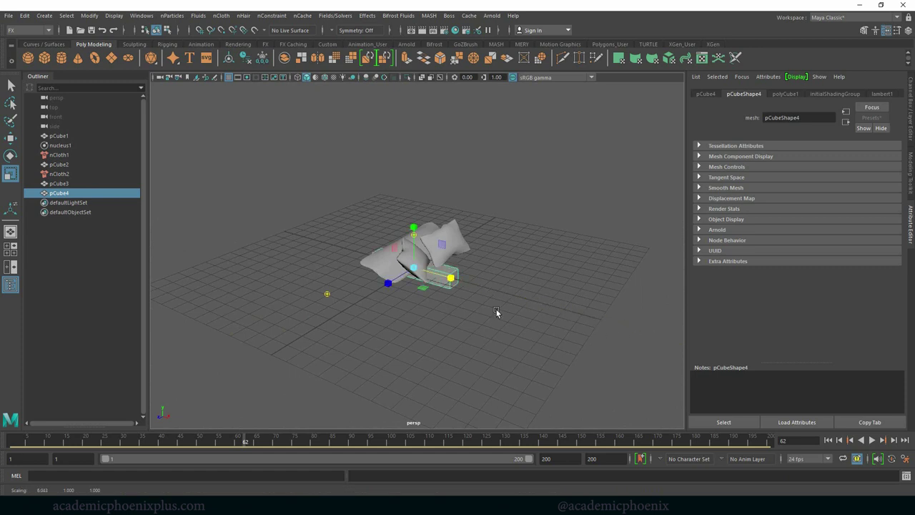
{"action": "left_click_drag", "start_coordinate": [395, 280], "coordinate": [167, 393]}
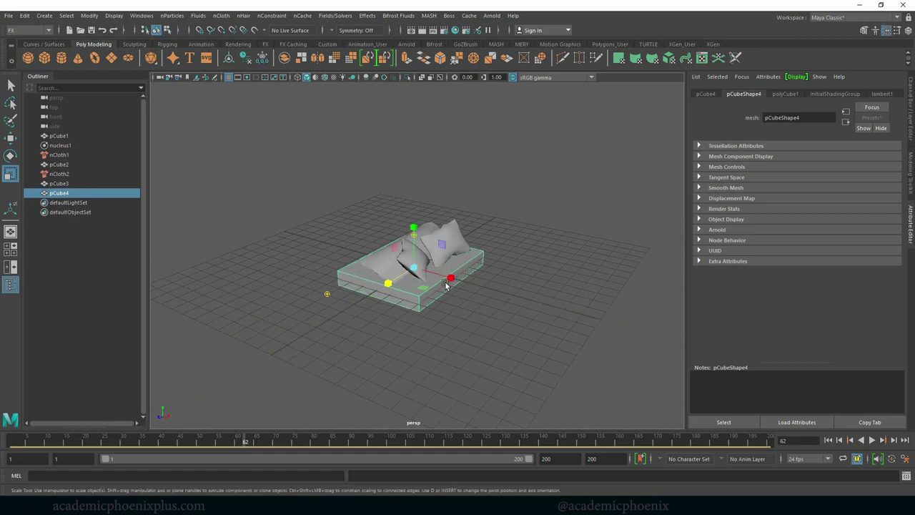
Step: Lengthen the mattress slab along Z and shift it slightly along X to sit beneath the pillows
{"action": "left_click_drag", "start_coordinate": [389, 283], "coordinate": [374, 296]}
{"action": "key", "text": "w"}
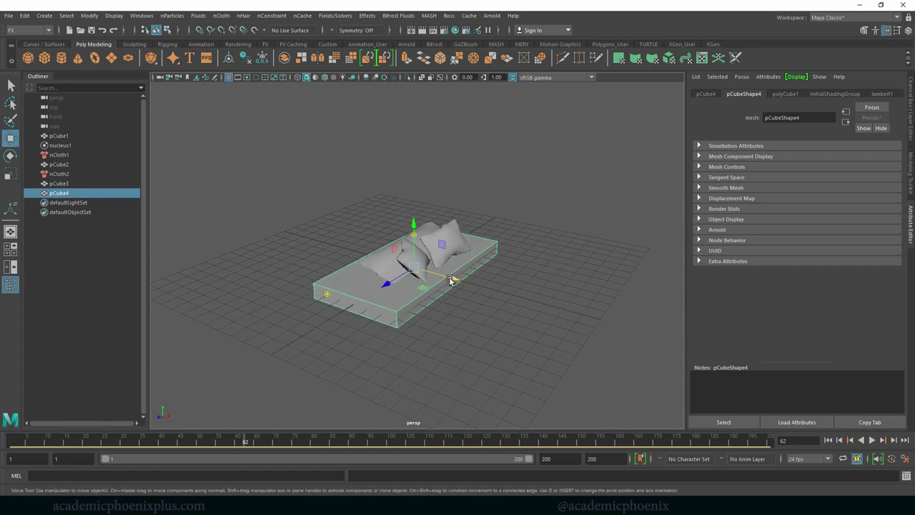
{"action": "left_click_drag", "start_coordinate": [453, 280], "coordinate": [459, 279]}
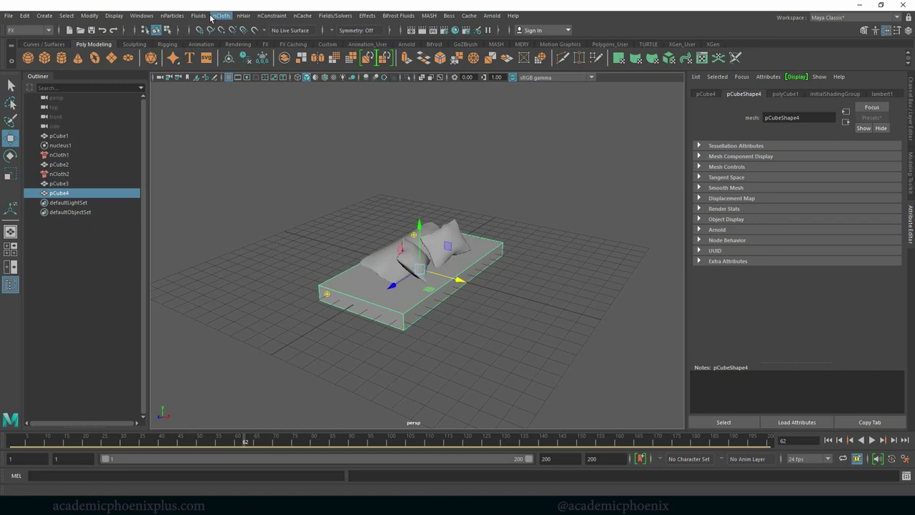
Step: Switch to the Modeling menu set and bevel the slab's edges with 2 segments and a fraction of 0.4
{"action": "left_click", "coordinate": [174, 16]}
{"action": "left_click", "coordinate": [193, 16]}
{"action": "left_click", "coordinate": [37, 30]}
{"action": "left_click", "coordinate": [20, 40]}
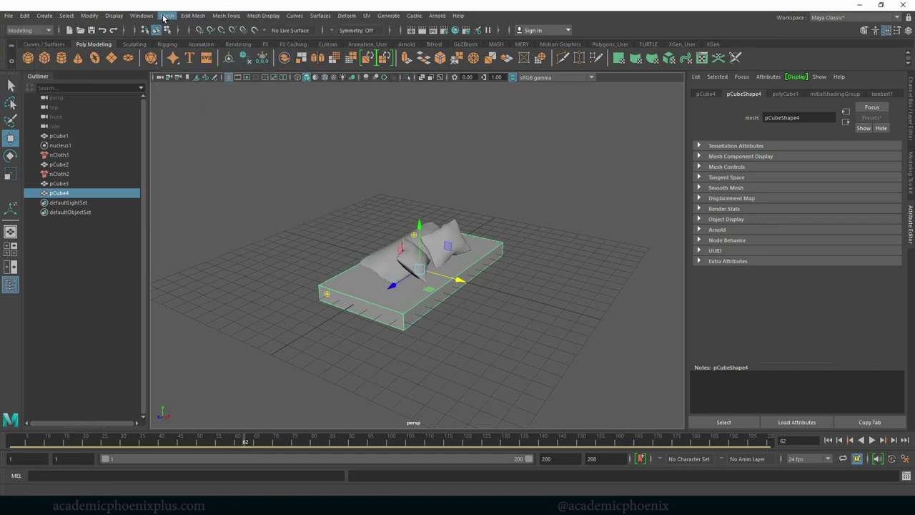
{"action": "left_click", "coordinate": [165, 16]}
{"action": "left_click", "coordinate": [201, 50]}
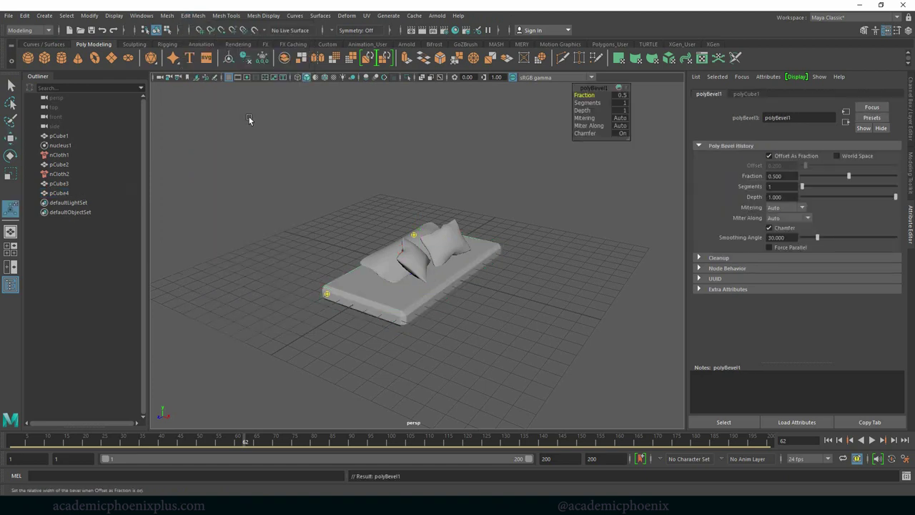
{"action": "middle_click_drag", "start_coordinate": [530, 195], "coordinate": [458, 191], "text": "alt"}
{"action": "right_click_drag", "start_coordinate": [501, 186], "coordinate": [626, 180], "text": "alt"}
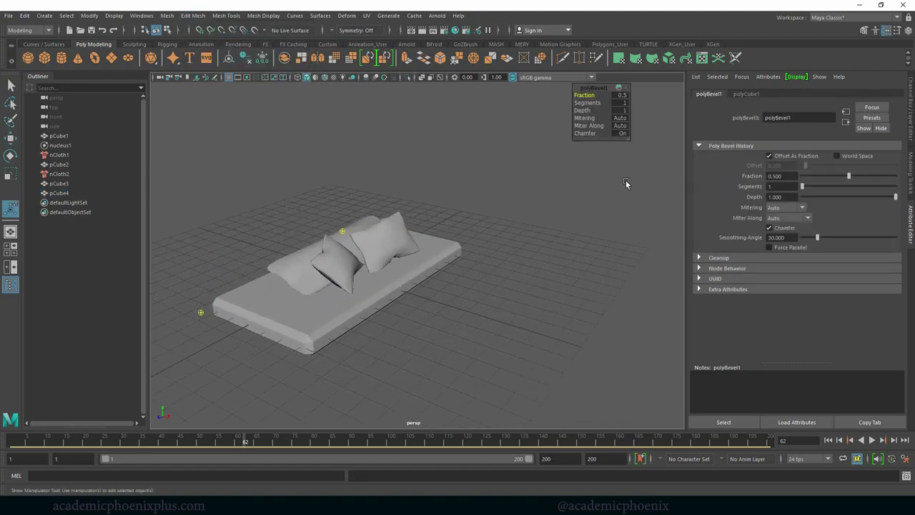
{"action": "left_click", "coordinate": [591, 102]}
{"action": "mouse_move", "coordinate": [586, 102]}
{"action": "left_mouse_down"}
{"action": "mouse_move", "coordinate": [582, 95]}
{"action": "mouse_move", "coordinate": [593, 95]}
{"action": "left_mouse_up"}
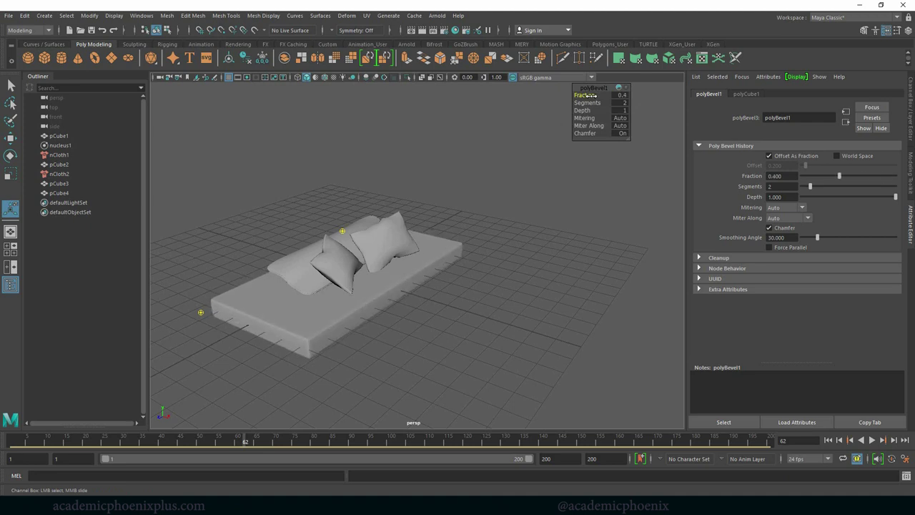
Step: Scale the beveled slab down along Z so that its length fits the pillow group more closely
{"action": "left_click", "coordinate": [448, 223]}
{"action": "left_click_drag", "start_coordinate": [448, 224], "coordinate": [406, 283], "text": "alt"}
{"action": "left_click", "coordinate": [313, 278]}
{"action": "key", "text": "r"}
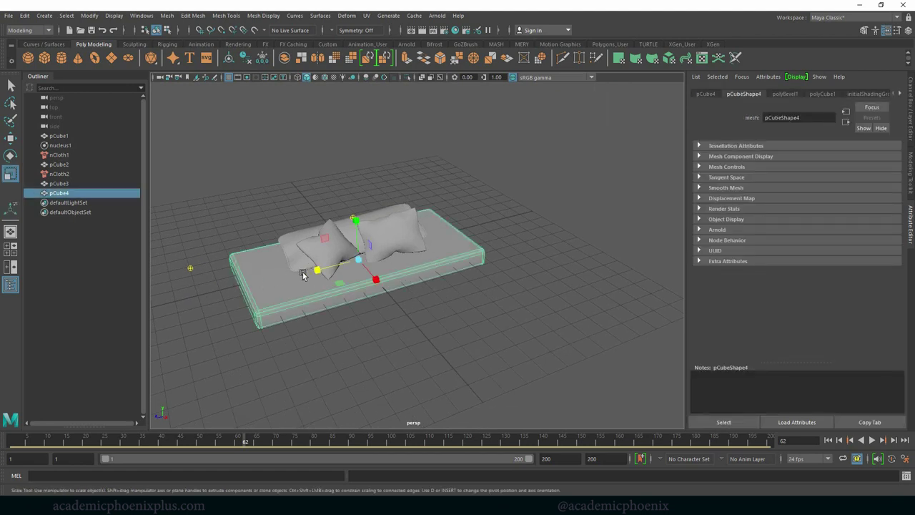
{"action": "mouse_move", "coordinate": [324, 271]}
{"action": "left_mouse_down"}
{"action": "mouse_move", "coordinate": [308, 273]}
{"action": "mouse_move", "coordinate": [336, 271]}
{"action": "mouse_move", "coordinate": [326, 265]}
{"action": "left_mouse_up"}
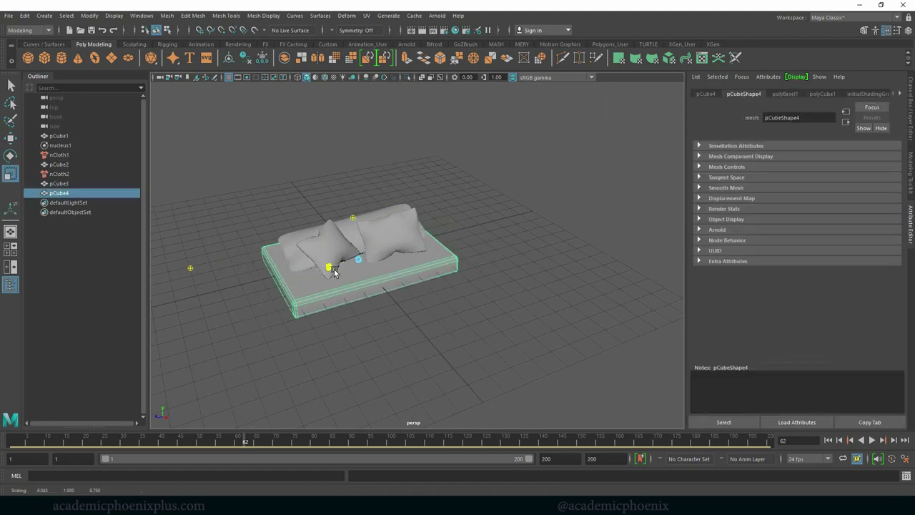
{"action": "left_click_drag", "start_coordinate": [468, 272], "coordinate": [400, 296], "text": "alt"}
{"action": "left_click", "coordinate": [450, 188]}
Step: Adjust the height of the two front cushions so that they rest on the slab's upper surface
{"action": "middle_click_drag", "start_coordinate": [450, 186], "coordinate": [437, 191], "text": "alt"}
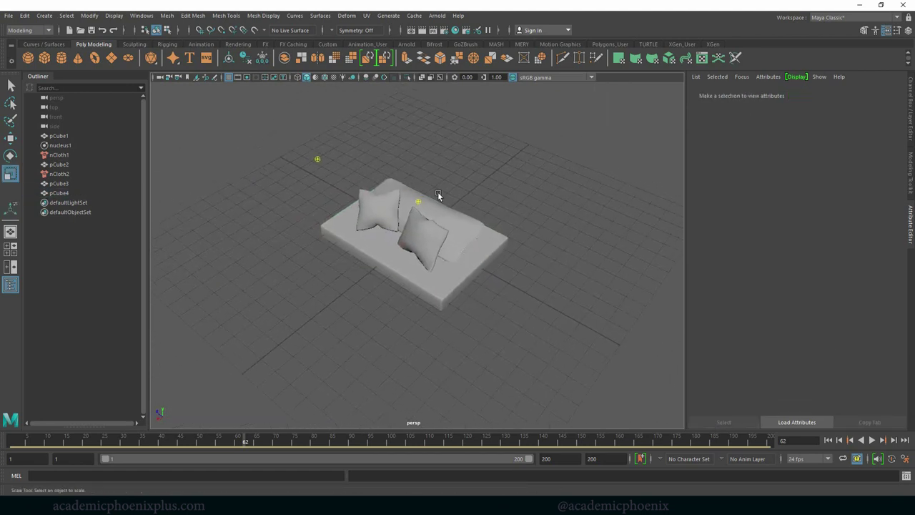
{"action": "right_click_drag", "start_coordinate": [438, 191], "coordinate": [495, 217], "text": "alt"}
{"action": "left_click_drag", "start_coordinate": [495, 217], "coordinate": [462, 173], "text": "alt"}
{"action": "left_click", "coordinate": [462, 207]}
{"action": "key", "text": "w"}
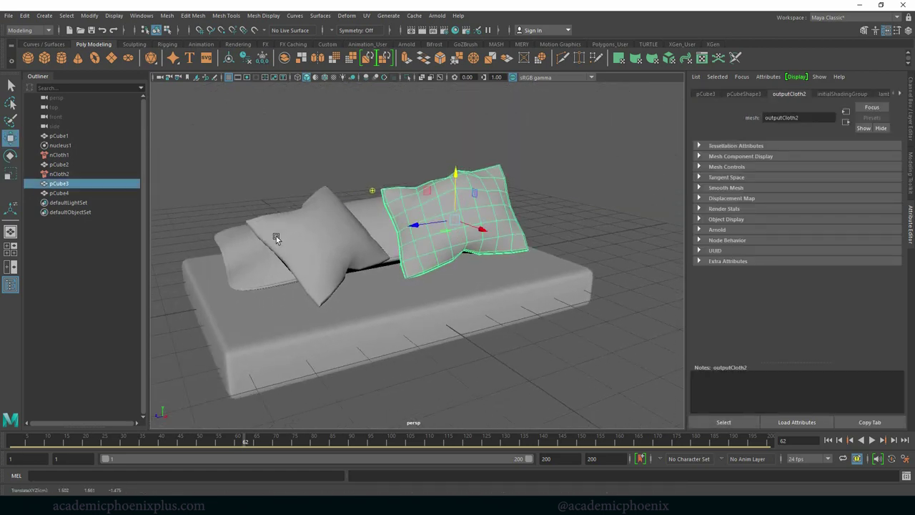
{"action": "left_click", "coordinate": [315, 236]}
{"action": "left_click_drag", "start_coordinate": [321, 209], "coordinate": [320, 199]}
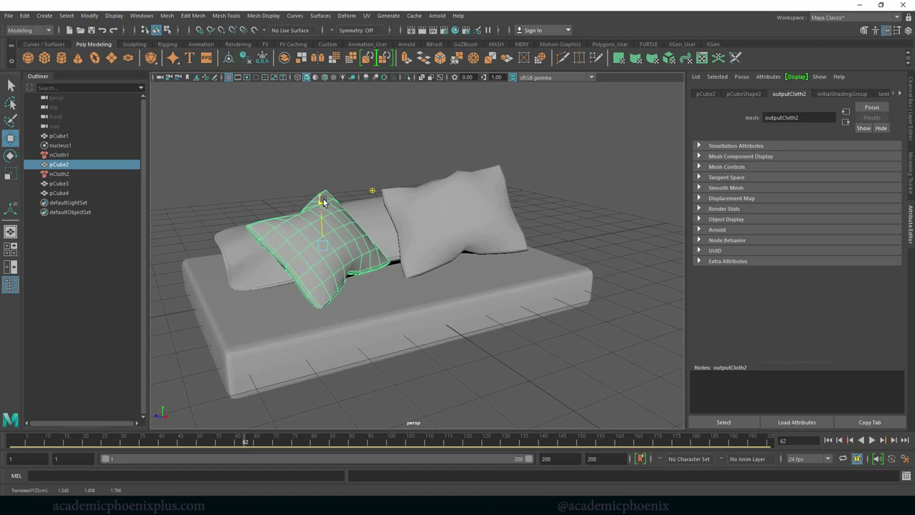
Step: Select all the pillows and the slab together and freeze their transformations
{"action": "left_click", "coordinate": [547, 205]}
{"action": "right_click_drag", "start_coordinate": [547, 205], "coordinate": [430, 201], "text": "alt"}
{"action": "left_click_drag", "start_coordinate": [431, 201], "coordinate": [489, 211], "text": "alt"}
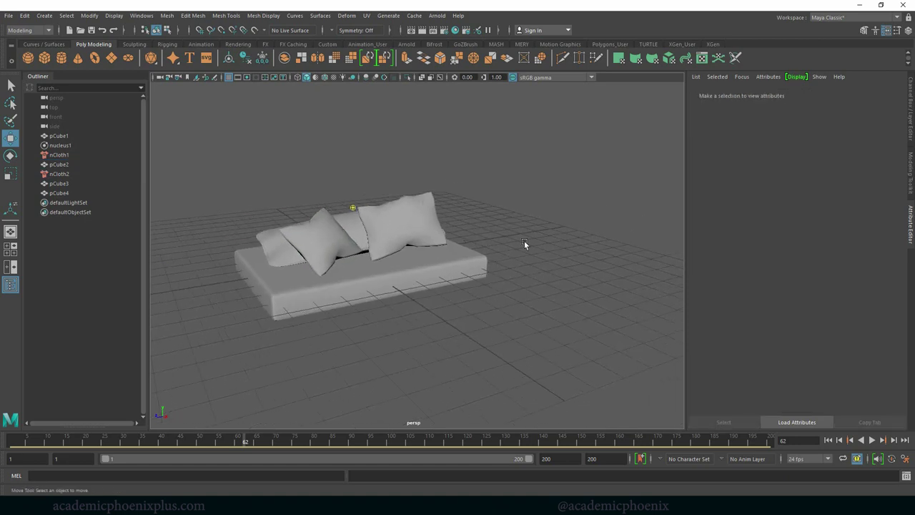
{"action": "left_click_drag", "start_coordinate": [563, 245], "coordinate": [220, 241], "text": "alt"}
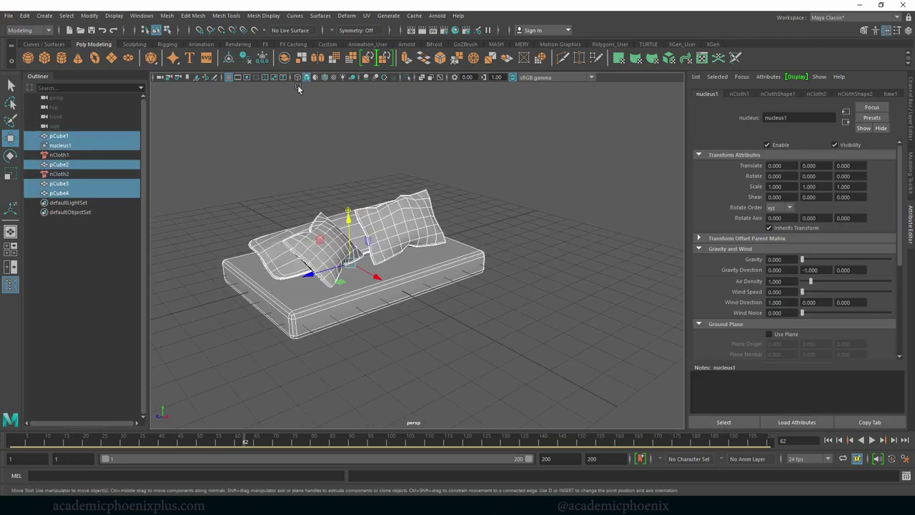
{"action": "left_click", "coordinate": [265, 59]}
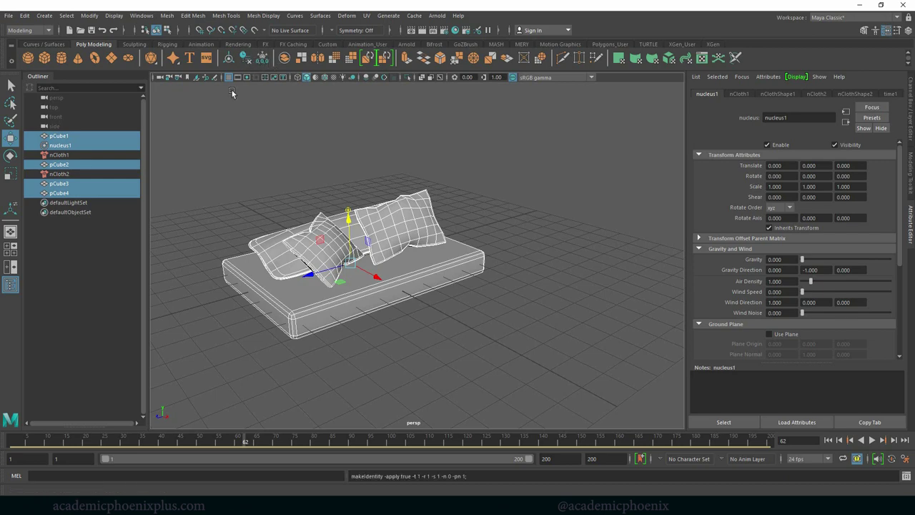
{"action": "left_click", "coordinate": [504, 216]}
Step: Move the middle vertices of the right cushion's upper edge to even out its outline, and return to object mode
{"action": "left_click_drag", "start_coordinate": [504, 216], "coordinate": [517, 264], "text": "alt"}
{"action": "right_click_drag", "start_coordinate": [517, 266], "coordinate": [653, 285], "text": "alt"}
{"action": "left_click_drag", "start_coordinate": [619, 278], "coordinate": [562, 279], "text": "alt"}
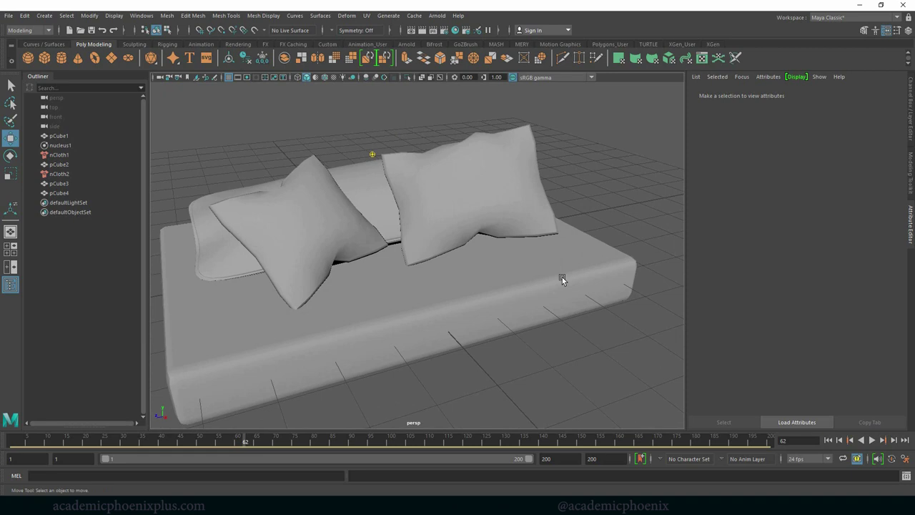
{"action": "left_click", "coordinate": [523, 156]}
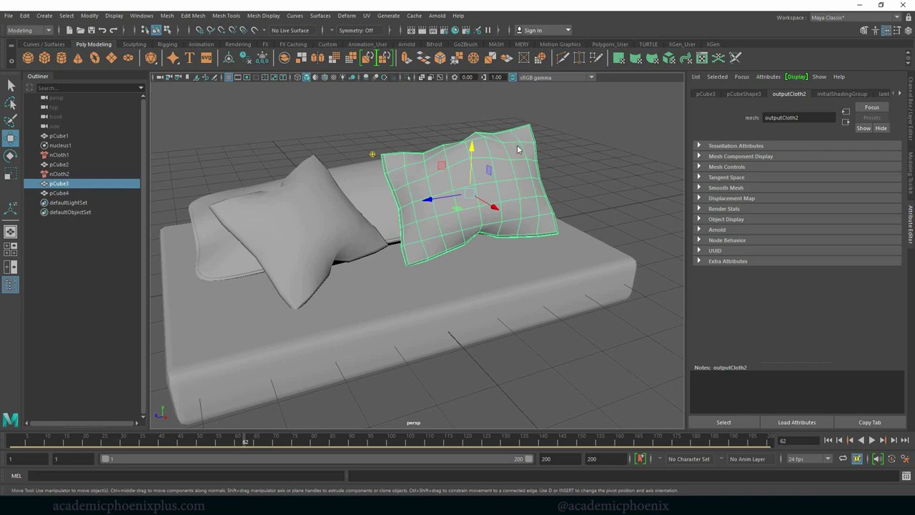
{"action": "right_click", "coordinate": [521, 146]}
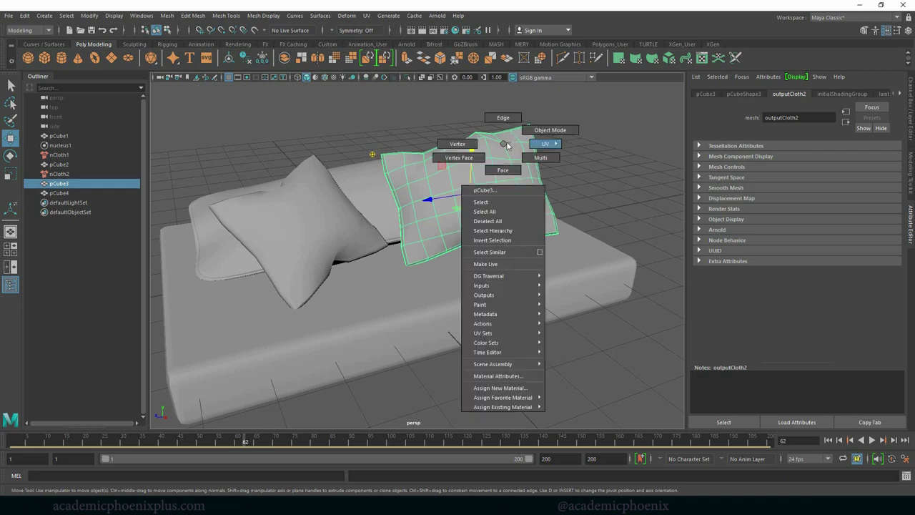
{"action": "right_click_drag", "start_coordinate": [481, 145], "coordinate": [452, 140]}
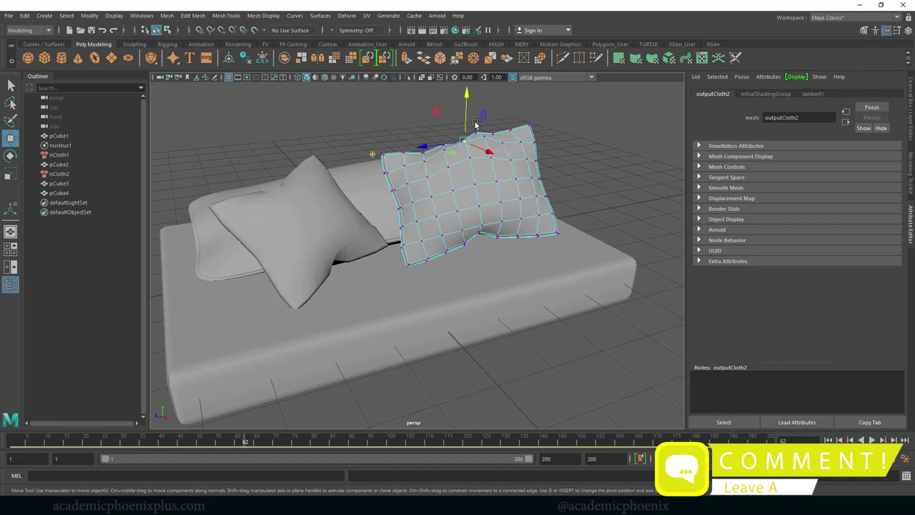
{"action": "left_click", "coordinate": [476, 133]}
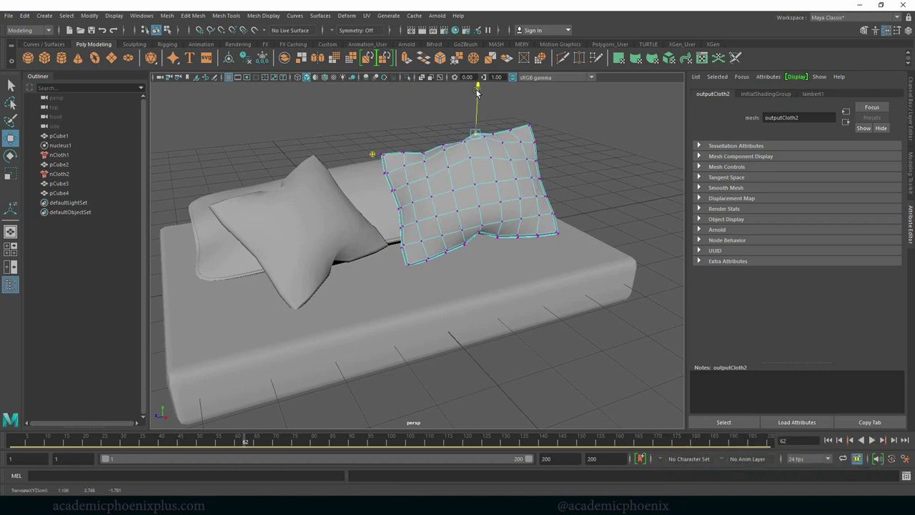
{"action": "left_click", "coordinate": [481, 135]}
{"action": "left_click", "coordinate": [475, 134]}
{"action": "right_click", "coordinate": [510, 186]}
{"action": "left_click", "coordinate": [557, 172]}
{"action": "left_click", "coordinate": [584, 213]}
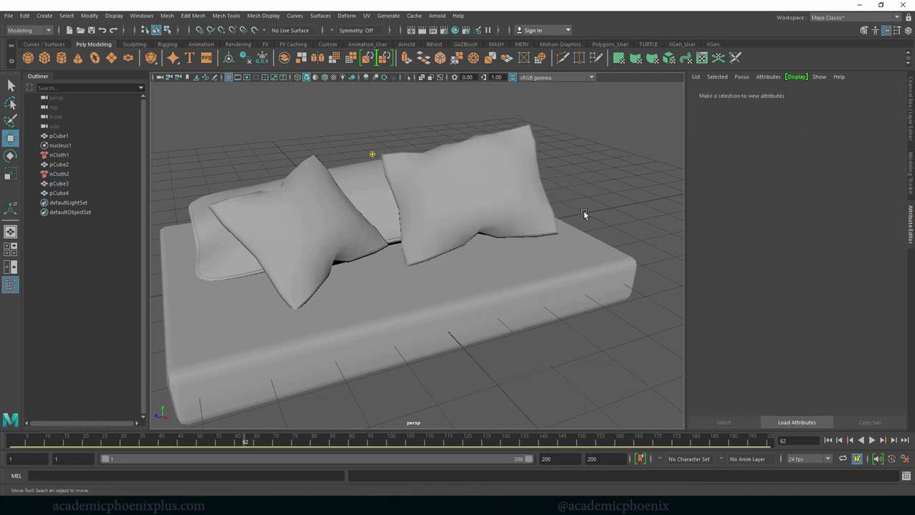
Step: Slide the slab slightly along Z to center it under the pillows
{"action": "left_click_drag", "start_coordinate": [584, 213], "coordinate": [504, 247], "text": "alt"}
{"action": "left_click", "coordinate": [504, 248]}
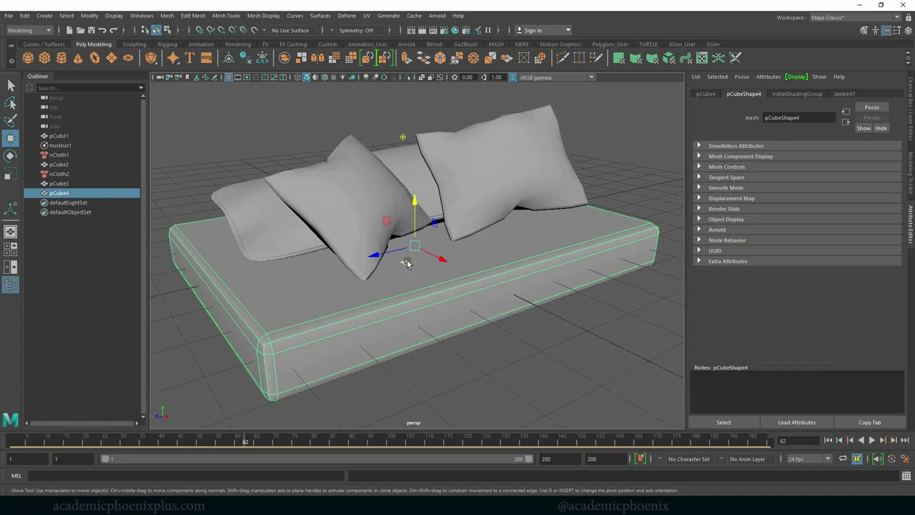
{"action": "left_click_drag", "start_coordinate": [378, 255], "coordinate": [383, 255]}
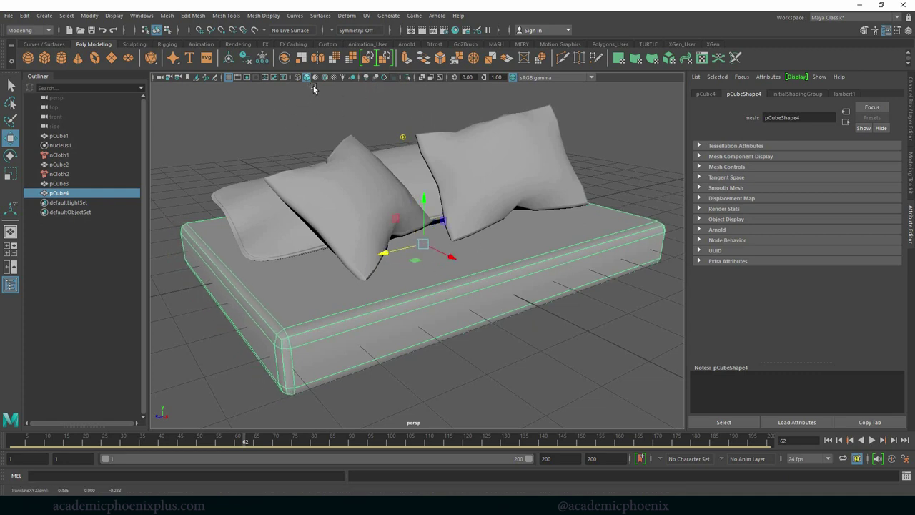
Step: Add an Arnold physical sky to light the scene and make a test render in Arnold
{"action": "left_click", "coordinate": [437, 15]}
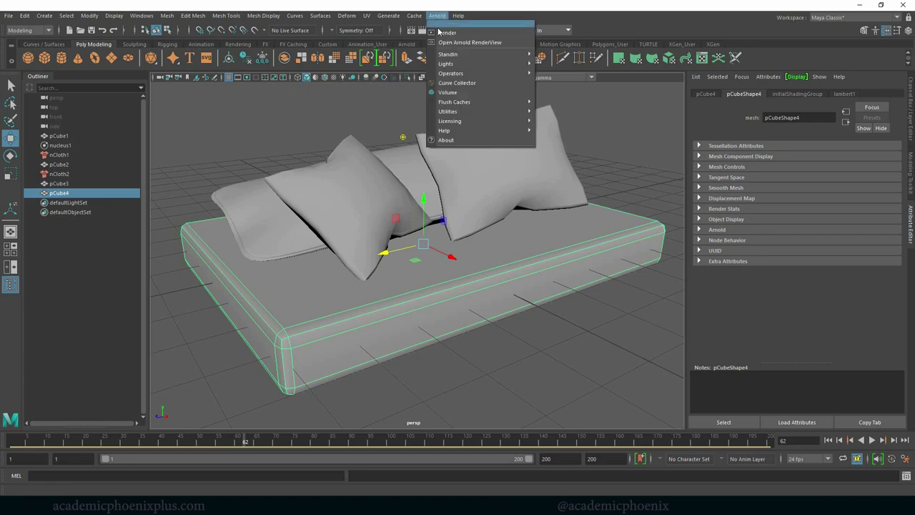
{"action": "left_click", "coordinate": [557, 111]}
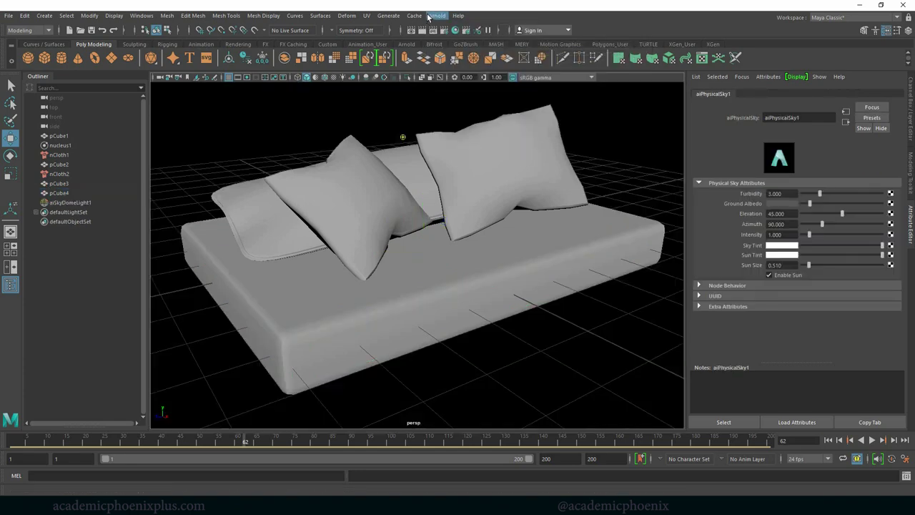
{"action": "left_click", "coordinate": [436, 15]}
{"action": "left_click", "coordinate": [447, 30]}
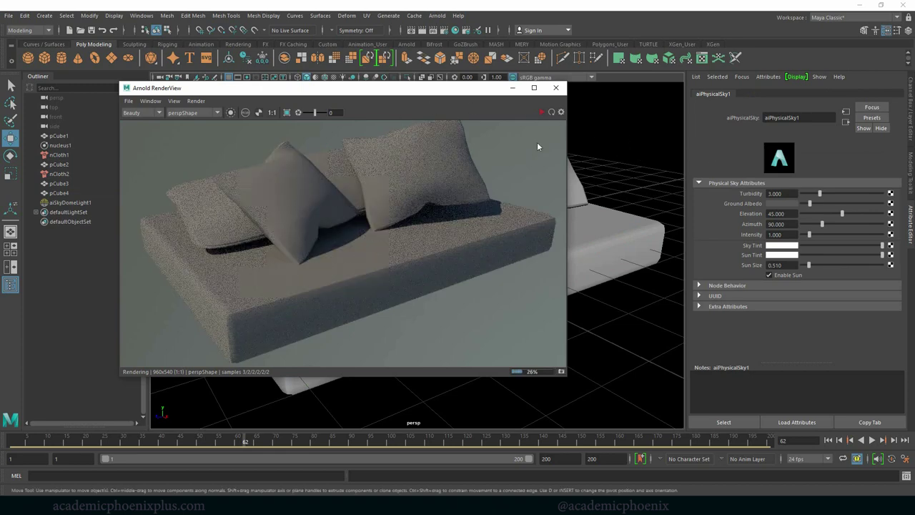
{"action": "left_click", "coordinate": [556, 87]}
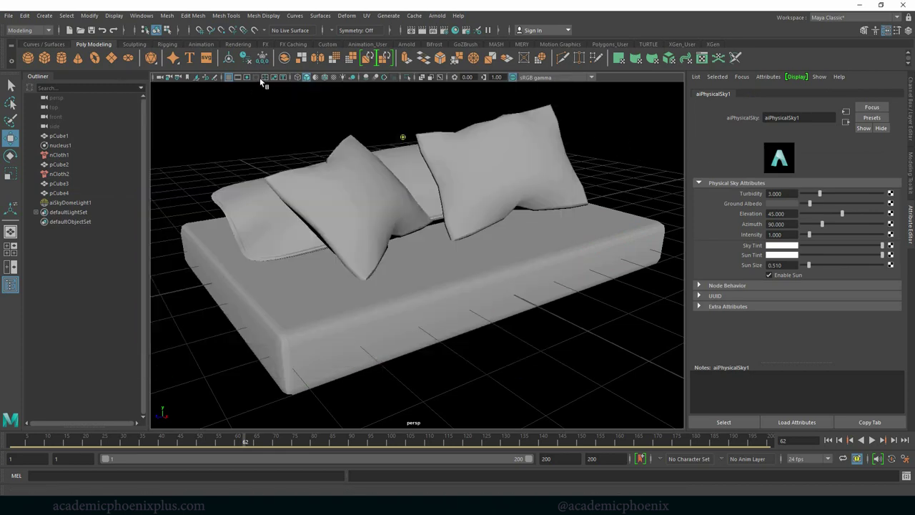
Step: Turn on the resolution gate, reframe the whole slab and pillows inside it, and render again in Arnold
{"action": "left_click", "coordinate": [262, 78]}
{"action": "left_click_drag", "start_coordinate": [487, 210], "coordinate": [491, 183], "text": "alt"}
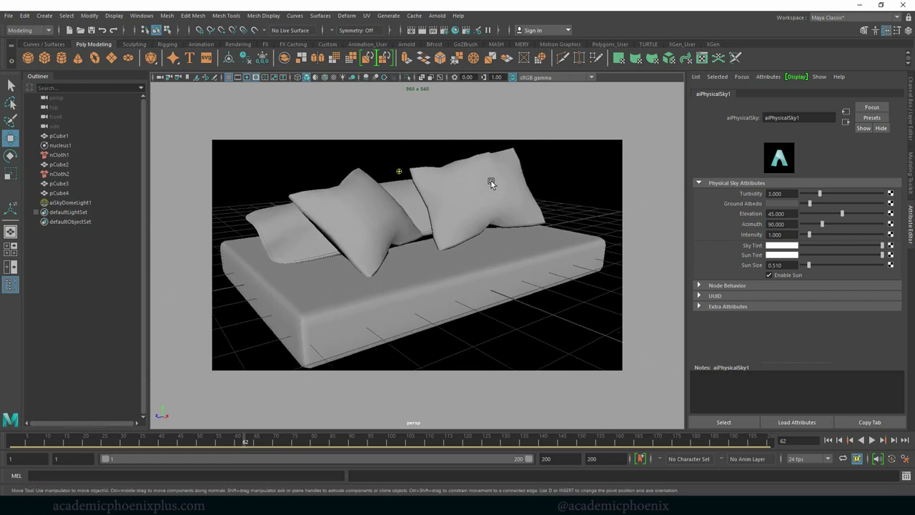
{"action": "left_click", "coordinate": [437, 15]}
{"action": "left_click", "coordinate": [447, 30]}
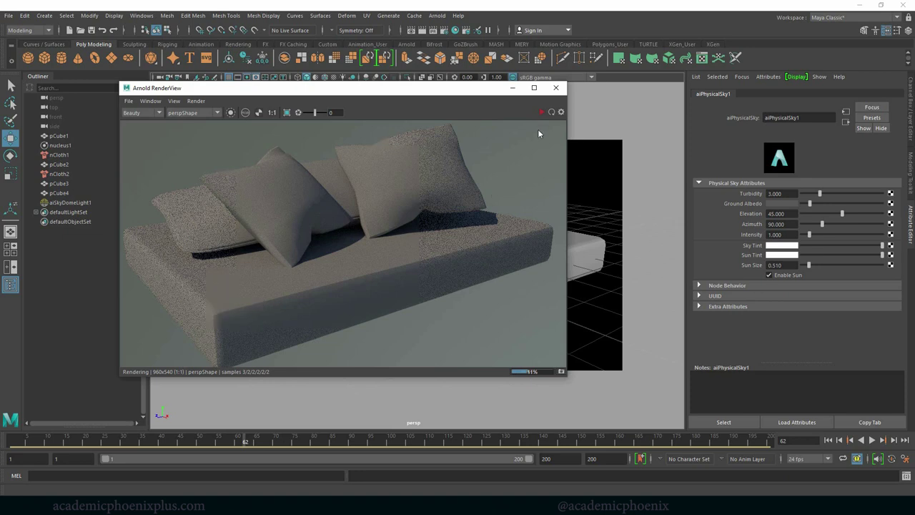
{"action": "left_click", "coordinate": [512, 87]}
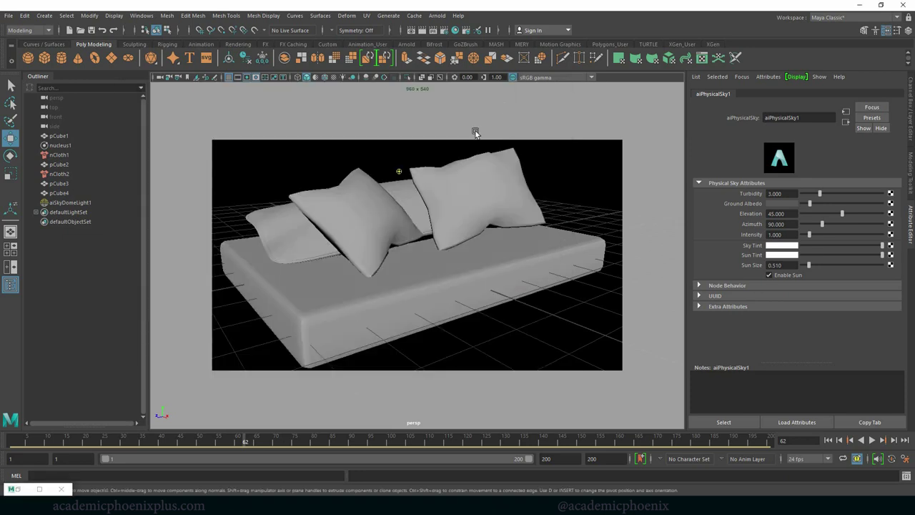
Step: Turn on viewport ambient occlusion, and lean the right cushion back and lower it onto the slab
{"action": "left_click", "coordinate": [508, 187]}
{"action": "key", "text": "e"}
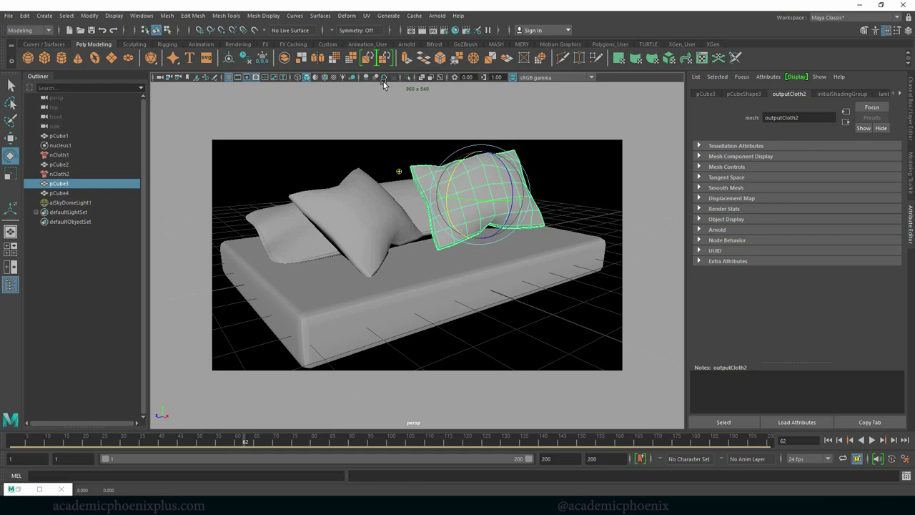
{"action": "left_click", "coordinate": [364, 78]}
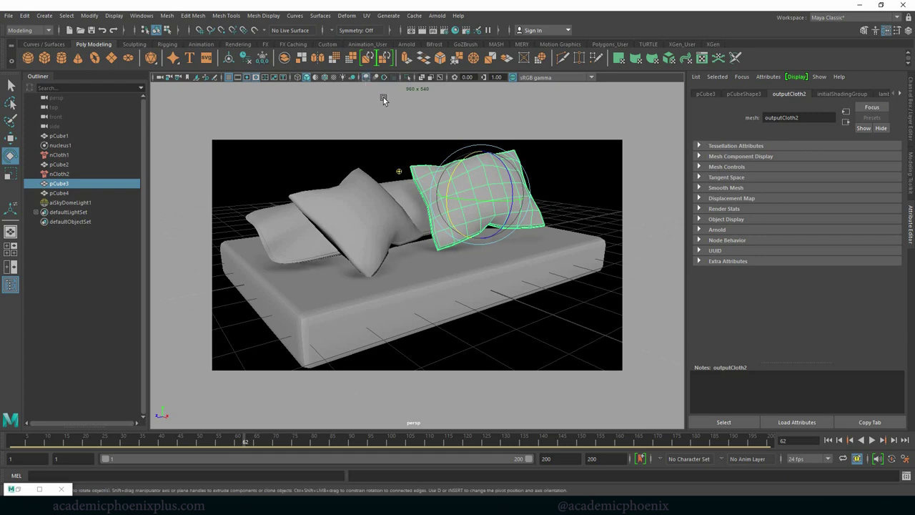
{"action": "key", "text": "w"}
{"action": "left_click_drag", "start_coordinate": [486, 144], "coordinate": [505, 176]}
{"action": "key", "text": "e"}
{"action": "key", "text": "w"}
{"action": "key", "text": "e"}
{"action": "key", "text": "w"}
{"action": "key", "text": "e"}
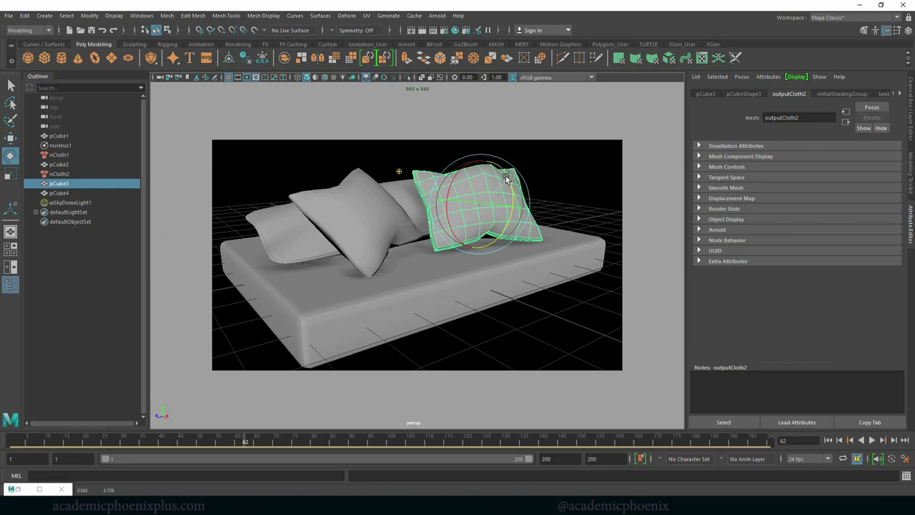
{"action": "key", "text": "w"}
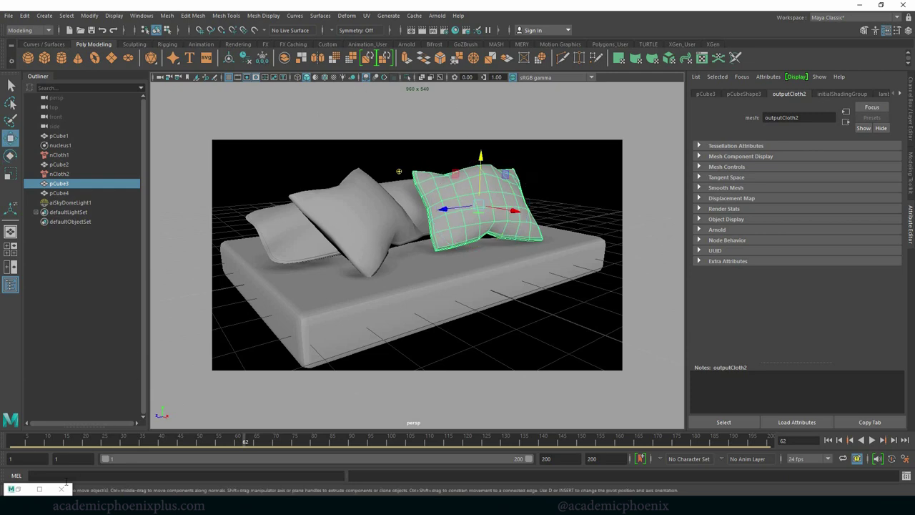
Step: Check the current Arnold render and lower the flat back pillow slightly toward the slab
{"action": "left_click", "coordinate": [15, 489]}
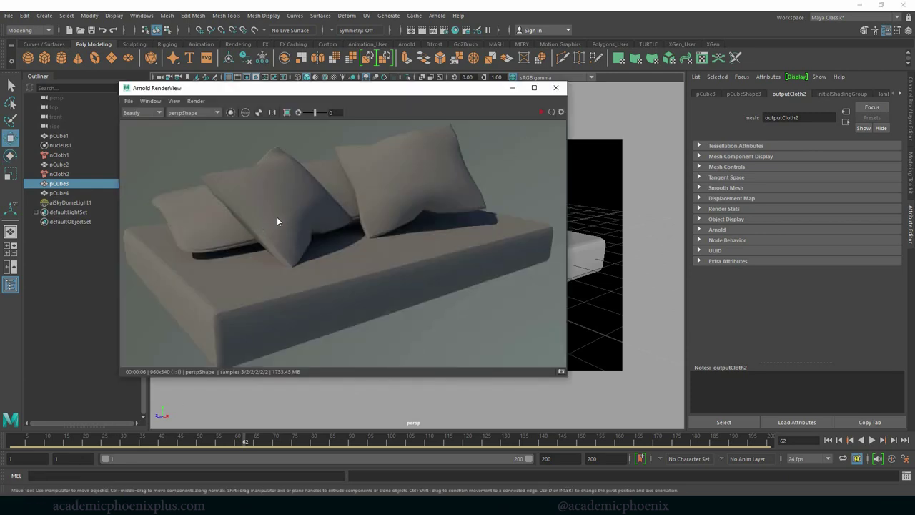
{"action": "left_click", "coordinate": [511, 87]}
{"action": "left_click", "coordinate": [419, 188]}
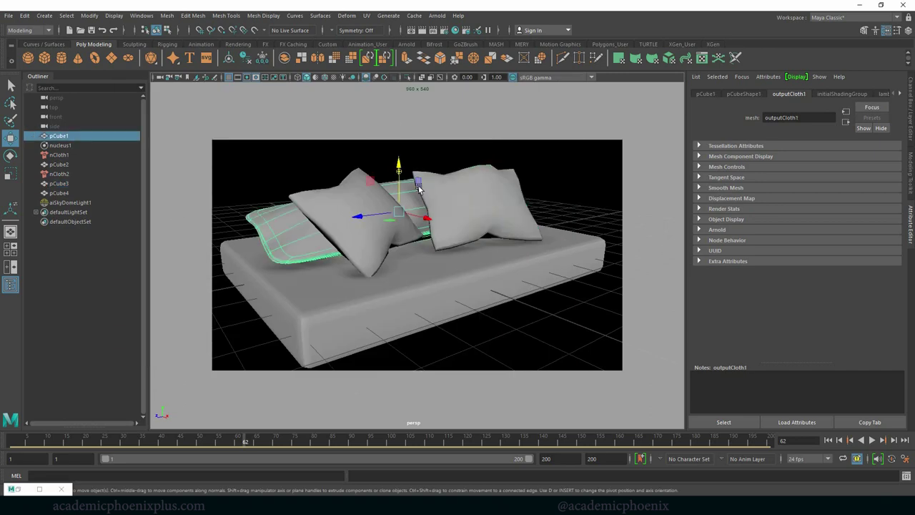
{"action": "left_click_drag", "start_coordinate": [398, 162], "coordinate": [399, 166]}
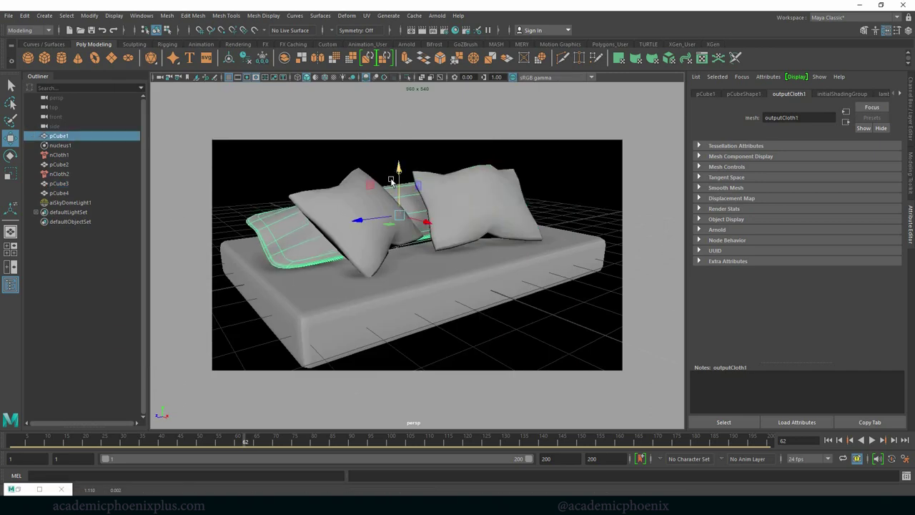
Step: Frame the pillows more closely in the resolution gate, start an Arnold render of the view, and stop it
{"action": "left_click", "coordinate": [18, 489]}
{"action": "left_click", "coordinate": [516, 88]}
{"action": "middle_click_drag", "start_coordinate": [465, 171], "coordinate": [484, 193], "text": "alt"}
{"action": "right_click_drag", "start_coordinate": [484, 193], "coordinate": [552, 184], "text": "alt"}
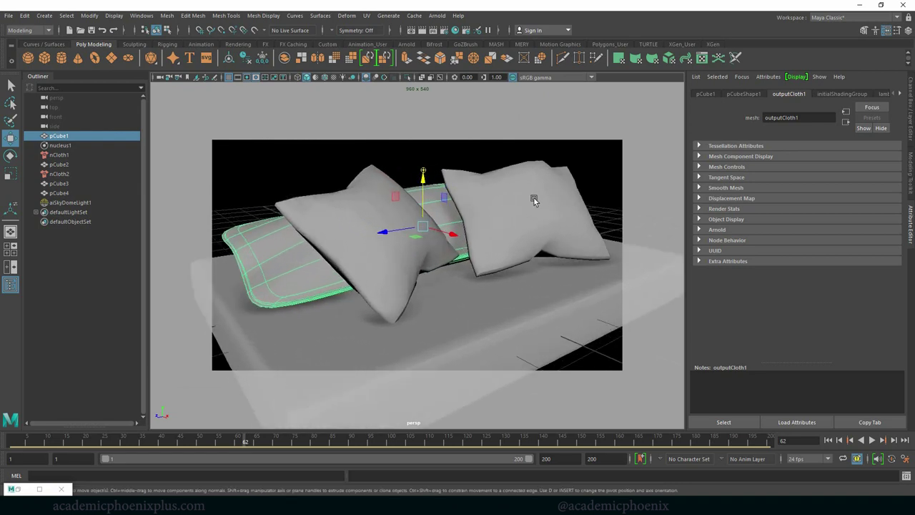
{"action": "left_click_drag", "start_coordinate": [534, 199], "coordinate": [535, 211], "text": "alt"}
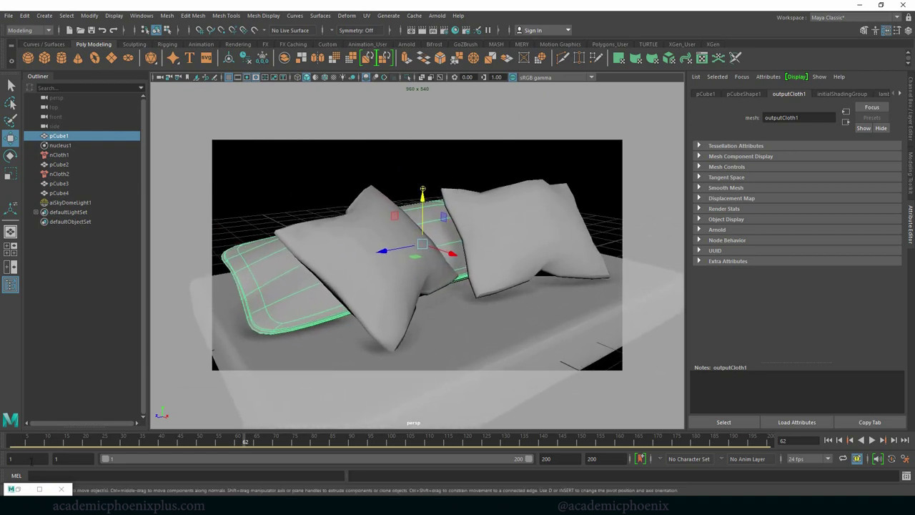
{"action": "left_click", "coordinate": [18, 489]}
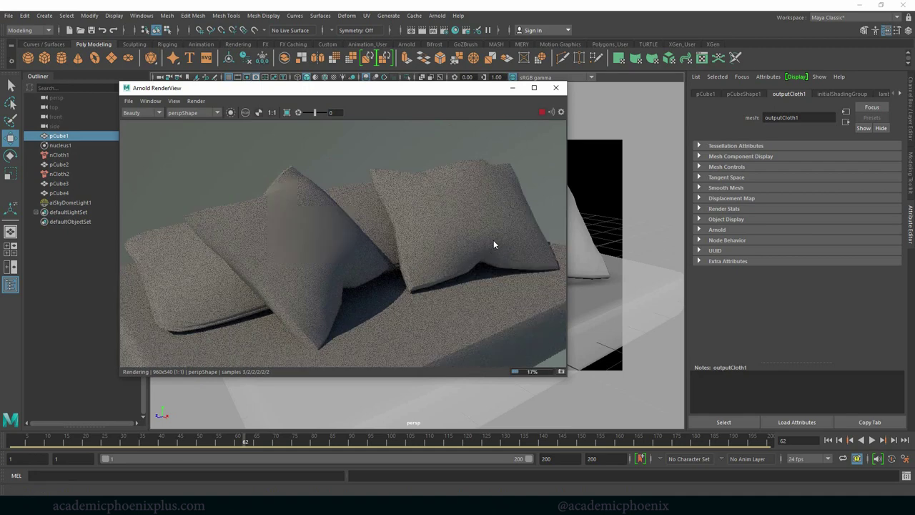
{"action": "left_click", "coordinate": [542, 112]}
{"action": "left_click", "coordinate": [515, 89]}
Step: Turn on smooth mesh preview for the cushions and flat pillow on the slab, and restart the Arnold render
{"action": "left_click", "coordinate": [525, 206]}
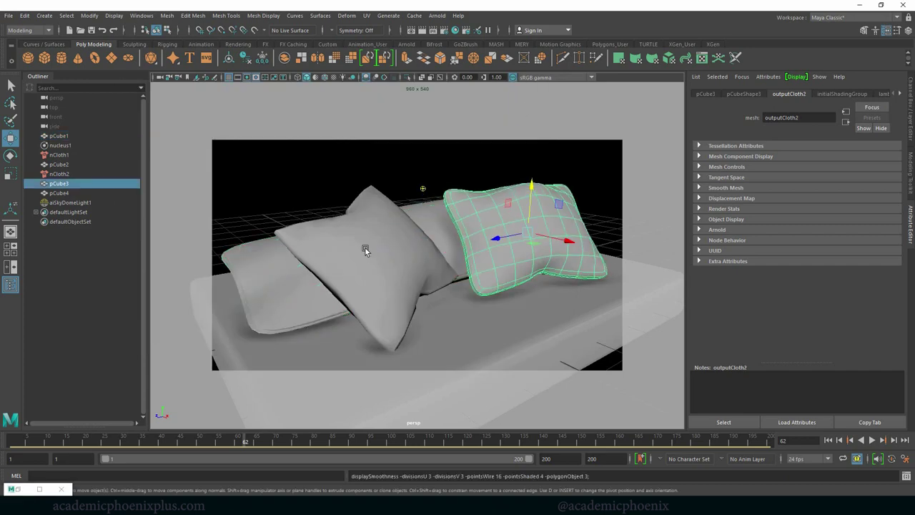
{"action": "left_click", "coordinate": [363, 249]}
{"action": "left_click", "coordinate": [284, 280]}
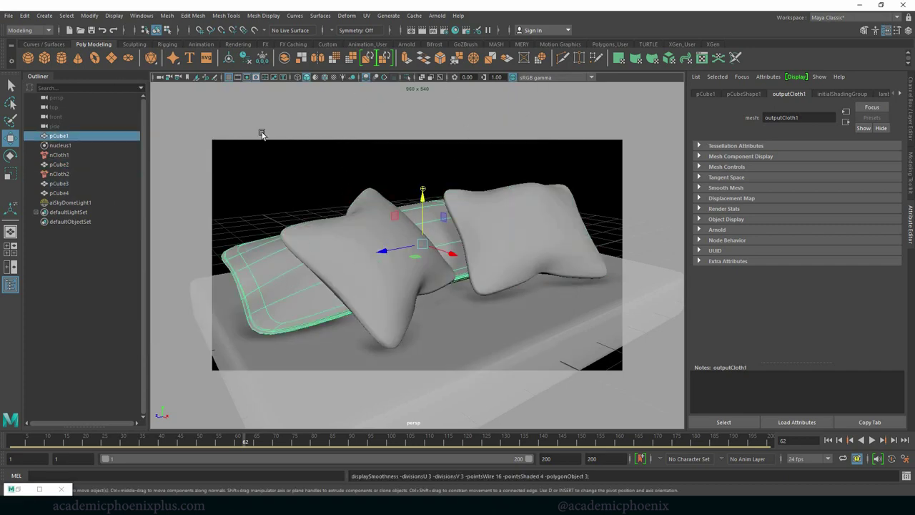
{"action": "left_click", "coordinate": [18, 489]}
{"action": "left_click", "coordinate": [552, 111]}
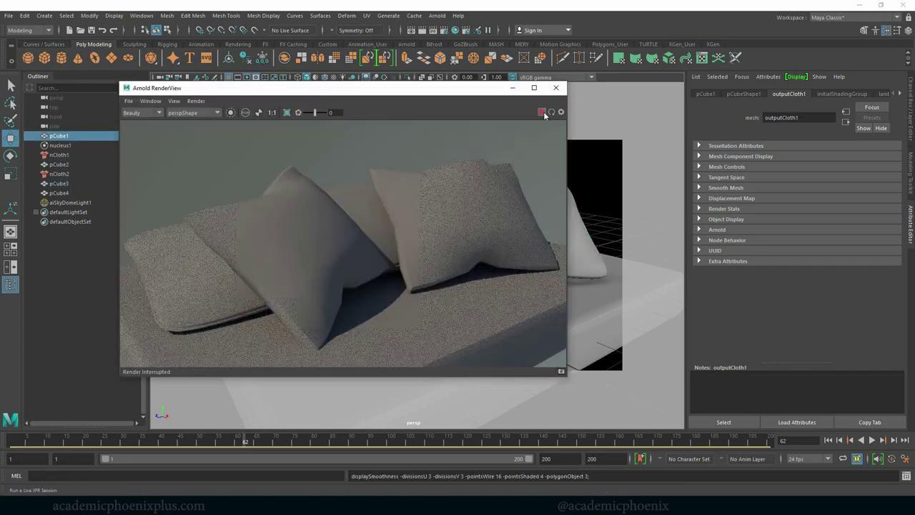